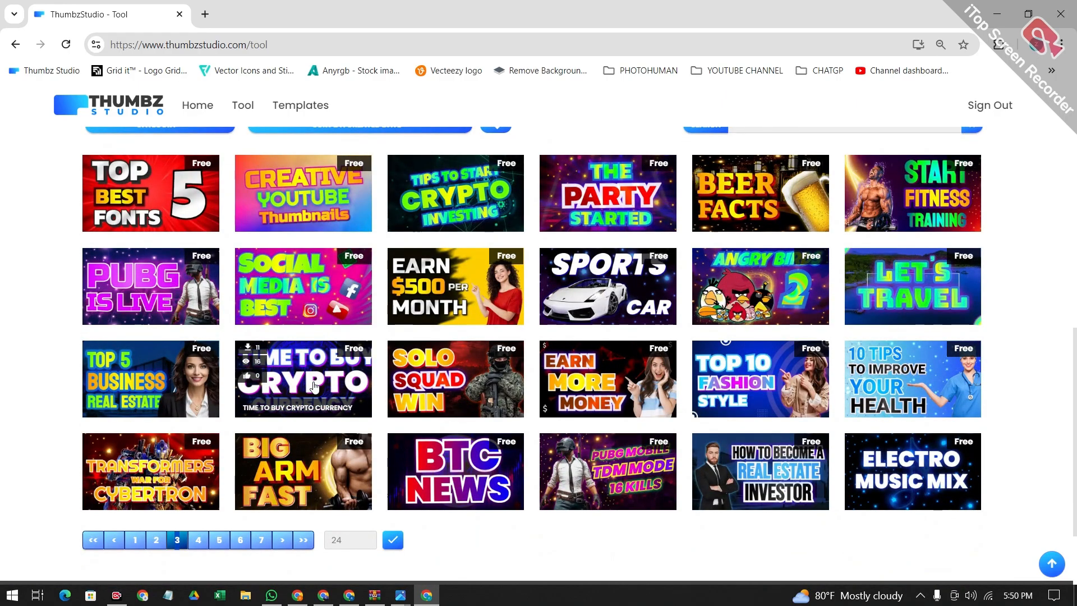
# Step: Load the TOP 05 BEST FONTS template into the editor and shift the number 5 down beside the word FONTS
pyautogui.click(186, 213)
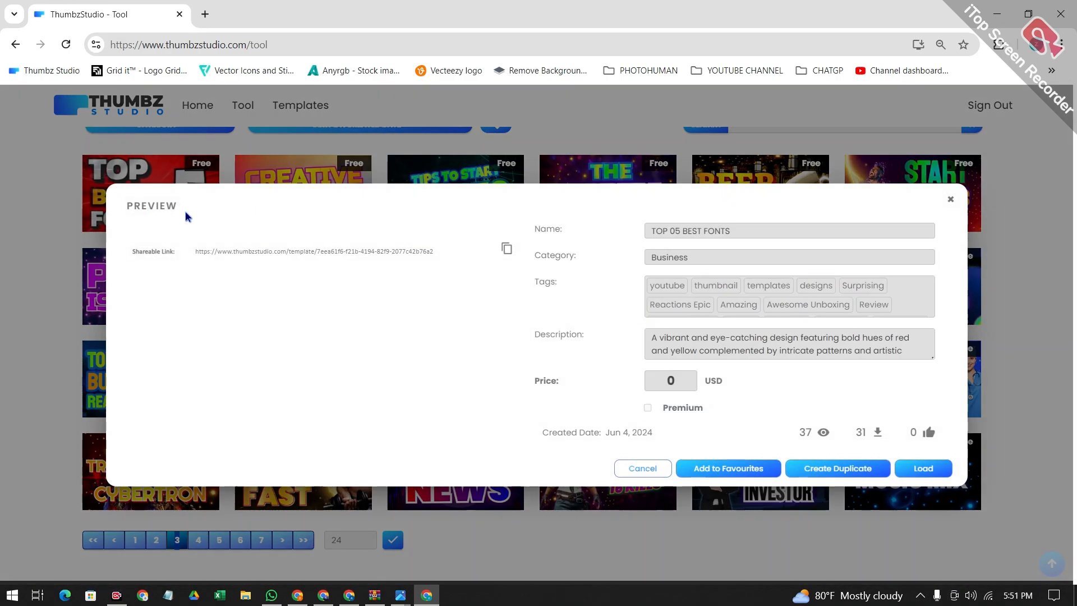
pyautogui.click(935, 482)
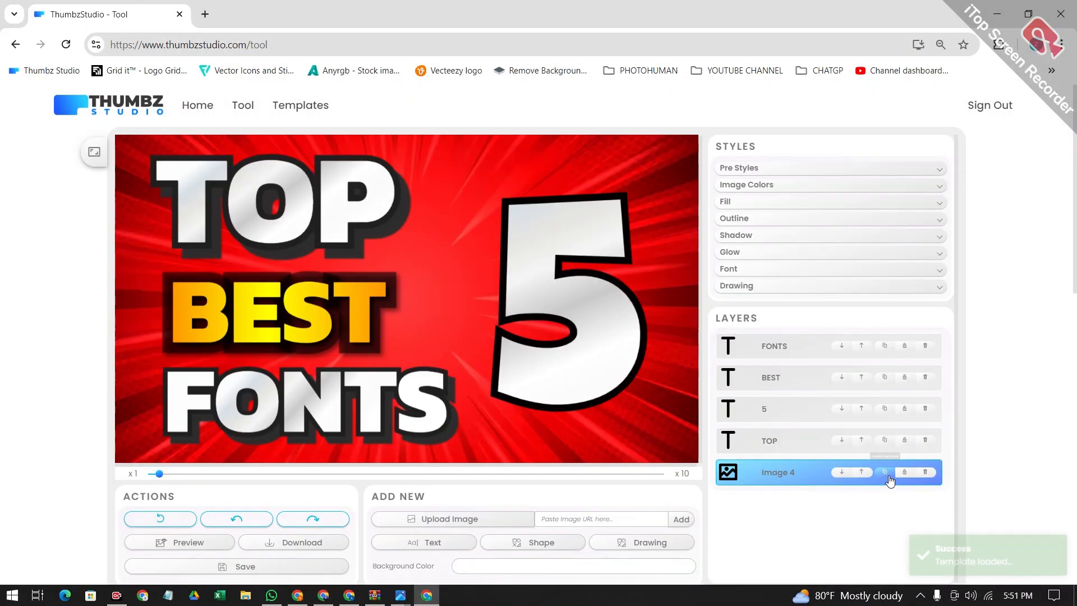
pyautogui.moveTo(532, 157); pyautogui.dragTo(500, 205)
pyautogui.moveTo(527, 161); pyautogui.dragTo(508, 199)
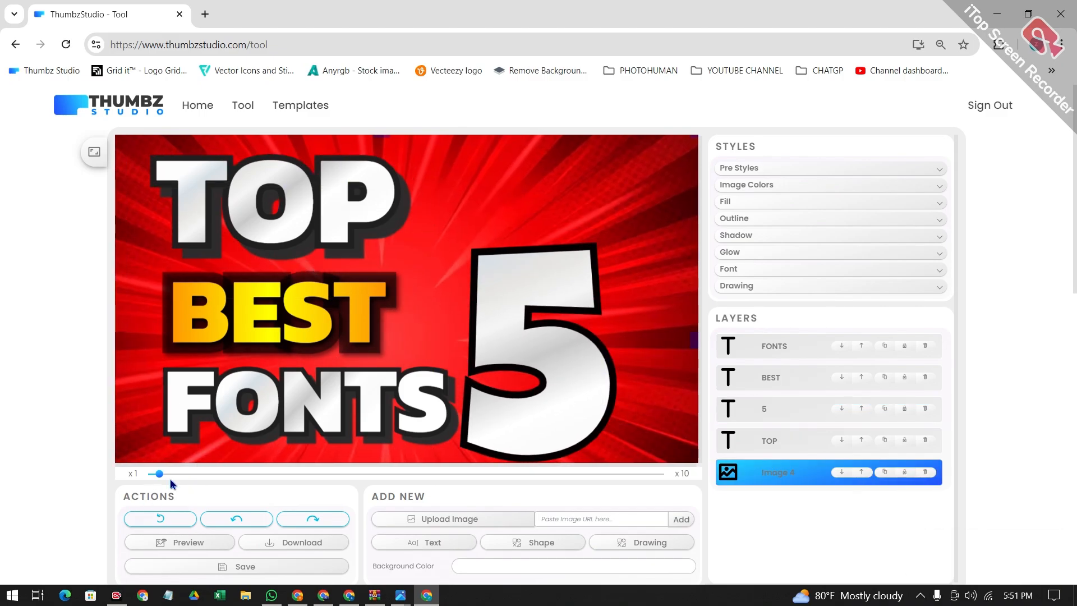
# Step: Enable the Hue adjustment on the red background image and shift it to bright green
pyautogui.moveTo(160, 474); pyautogui.dragTo(147, 474)
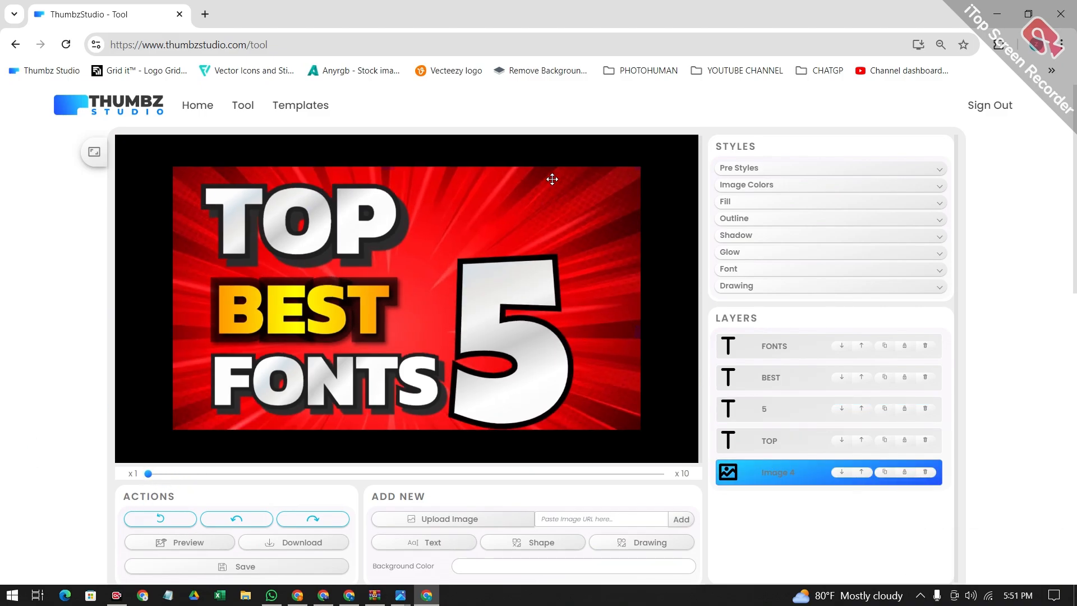
pyautogui.click(786, 185)
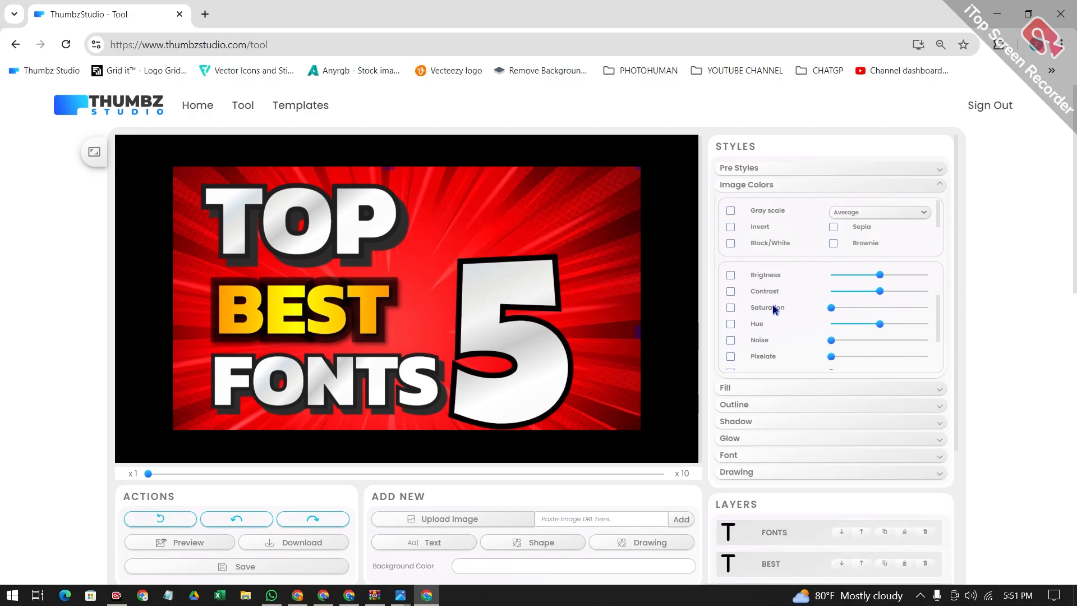
pyautogui.click(729, 324)
pyautogui.moveTo(846, 324); pyautogui.dragTo(913, 309)
# Step: Move the number 5 back up beside the three words and enlarge it slightly
pyautogui.moveTo(519, 349); pyautogui.dragTo(542, 311)
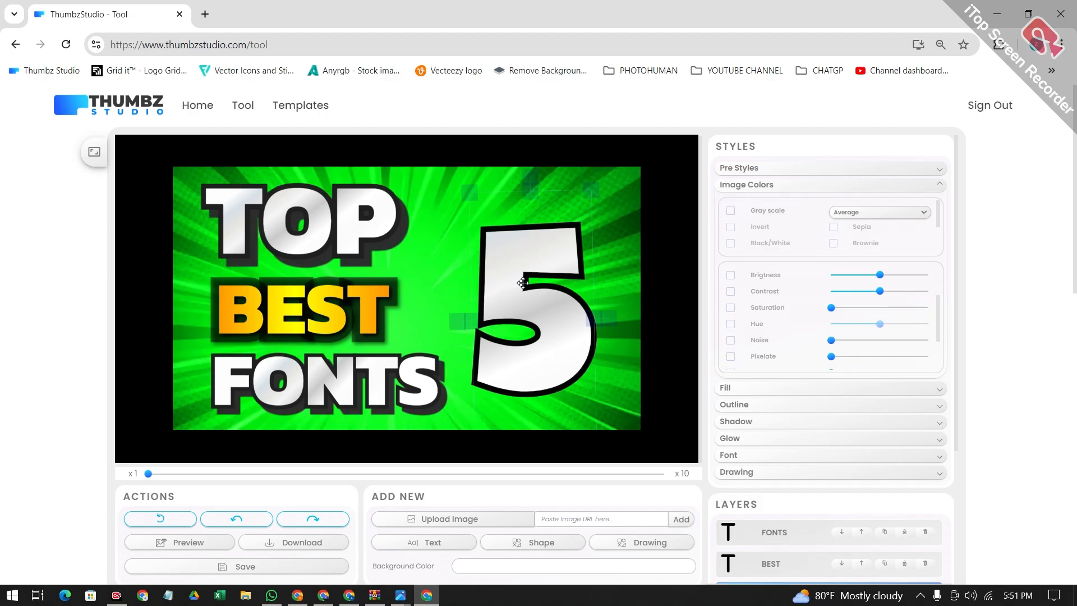
pyautogui.moveTo(594, 183); pyautogui.dragTo(597, 180)
# Step: Apply the gold gradient pre-style with a yellow outline to the word BEST
pyautogui.click(327, 312)
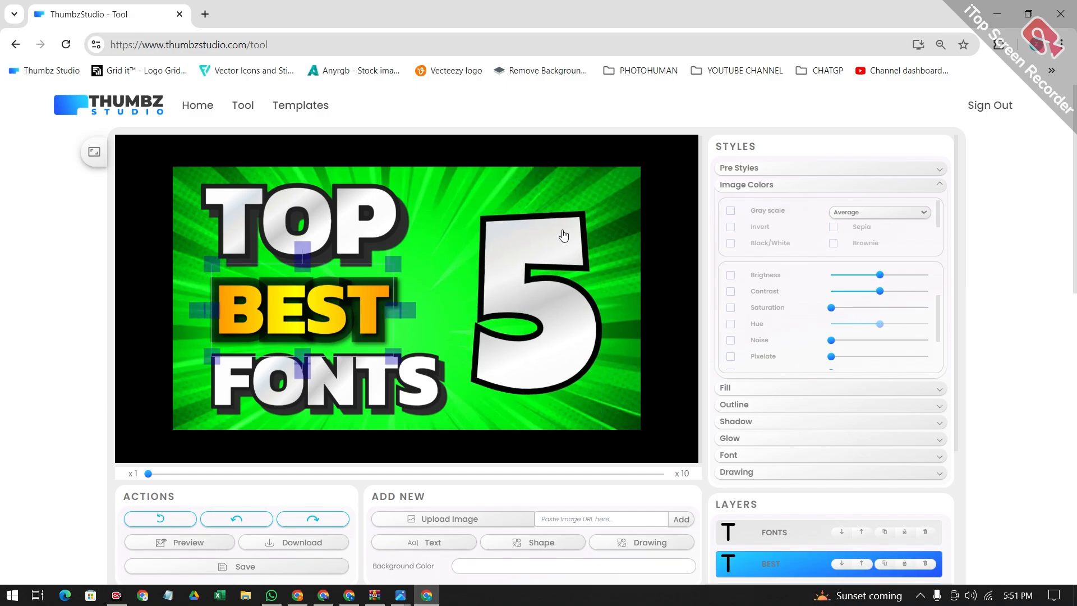
pyautogui.click(743, 169)
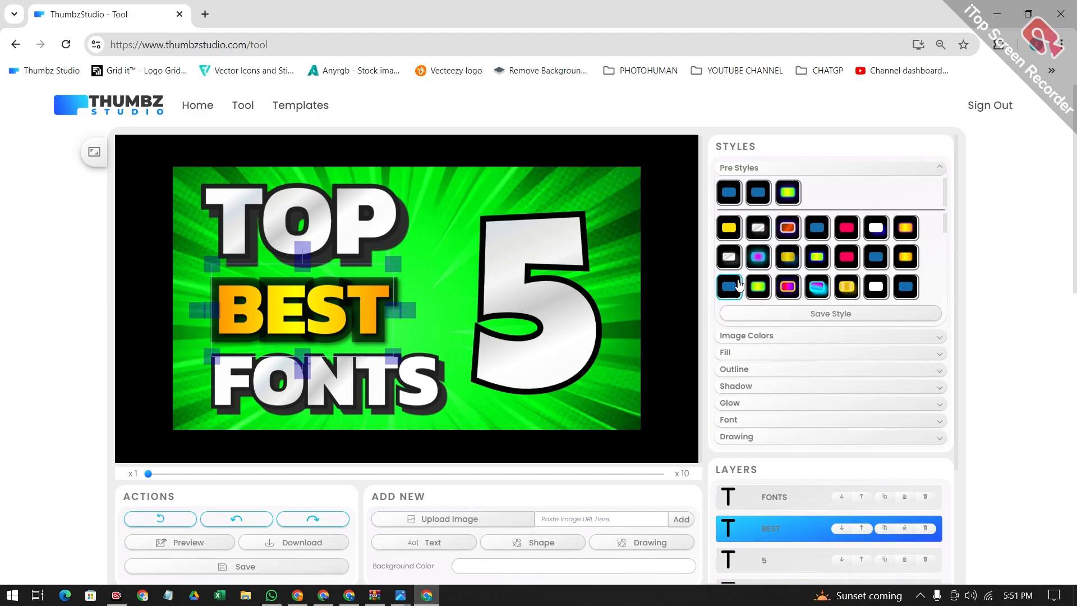
pyautogui.click(758, 286)
pyautogui.scroll(-1, 795, 258)
pyautogui.click(843, 223)
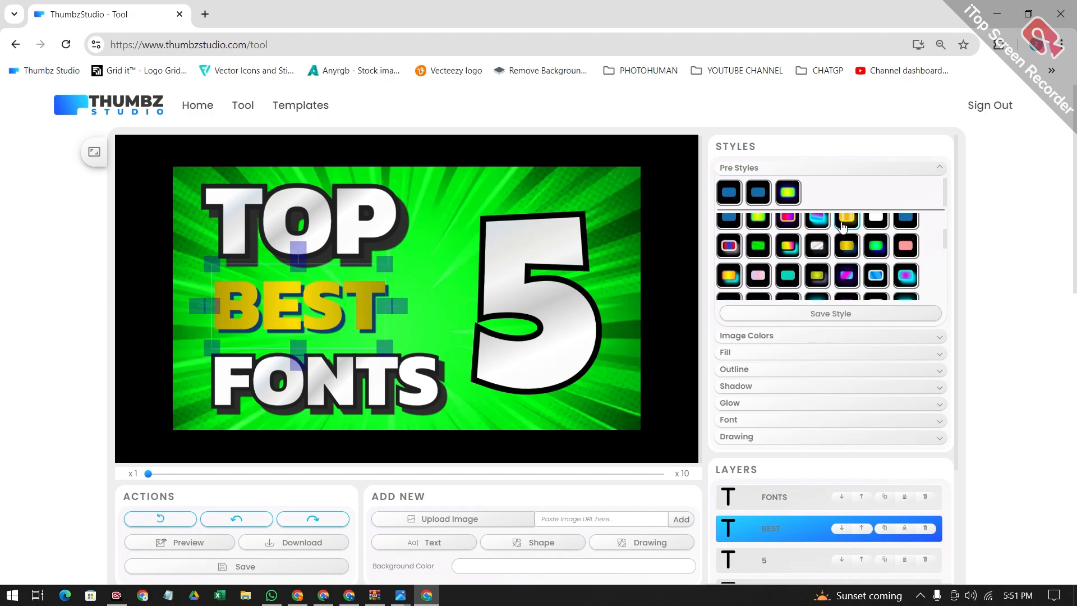
pyautogui.click(843, 222)
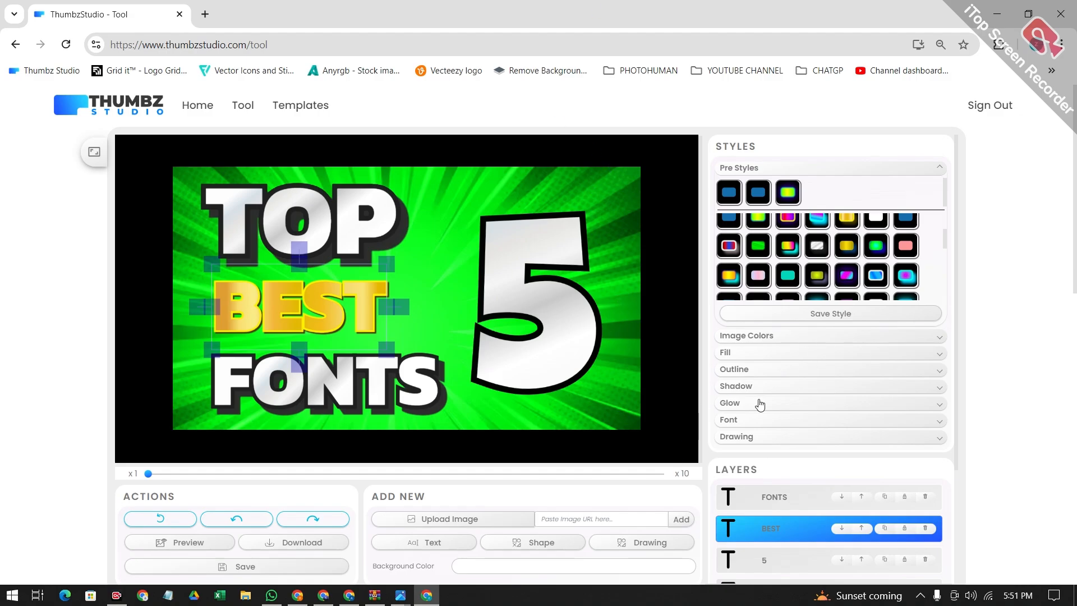
# Step: Enable the shadow on the word BEST and set its color to black (#000000)
pyautogui.click(752, 386)
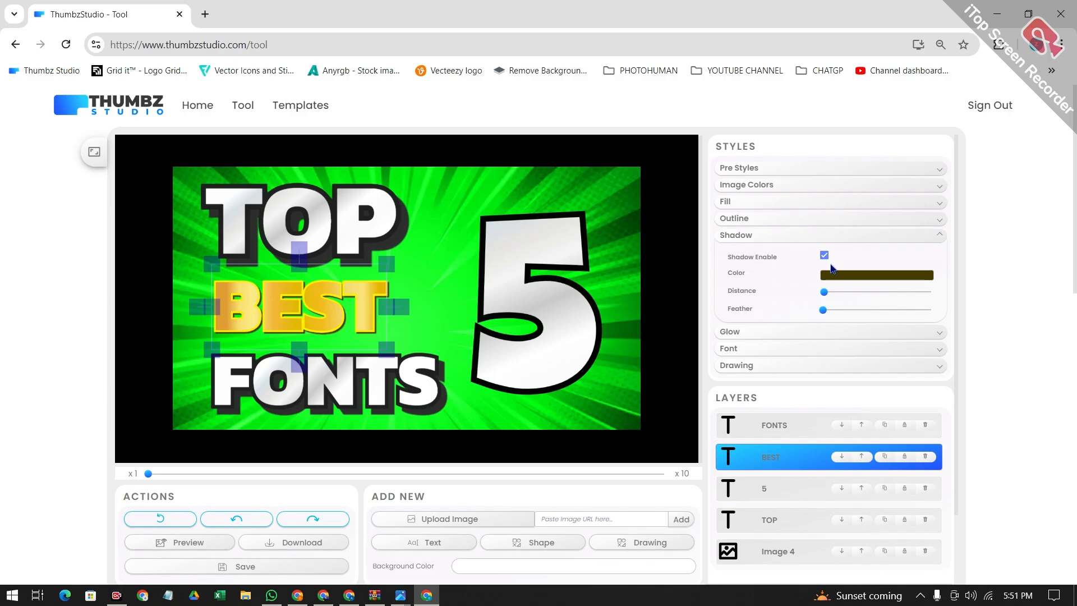
pyautogui.click(823, 257)
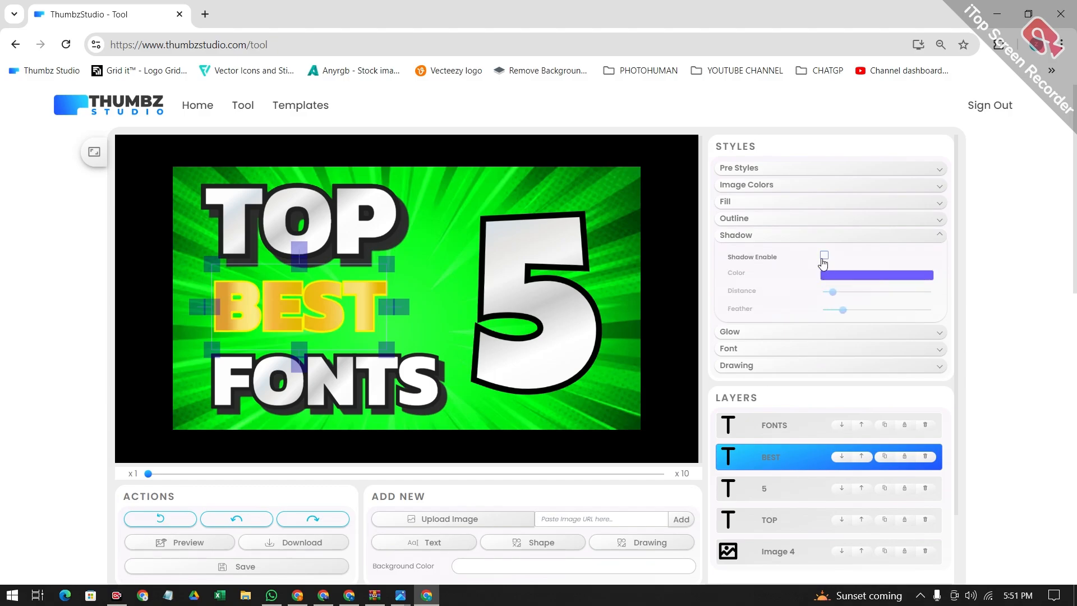
pyautogui.click(823, 258)
pyautogui.click(831, 273)
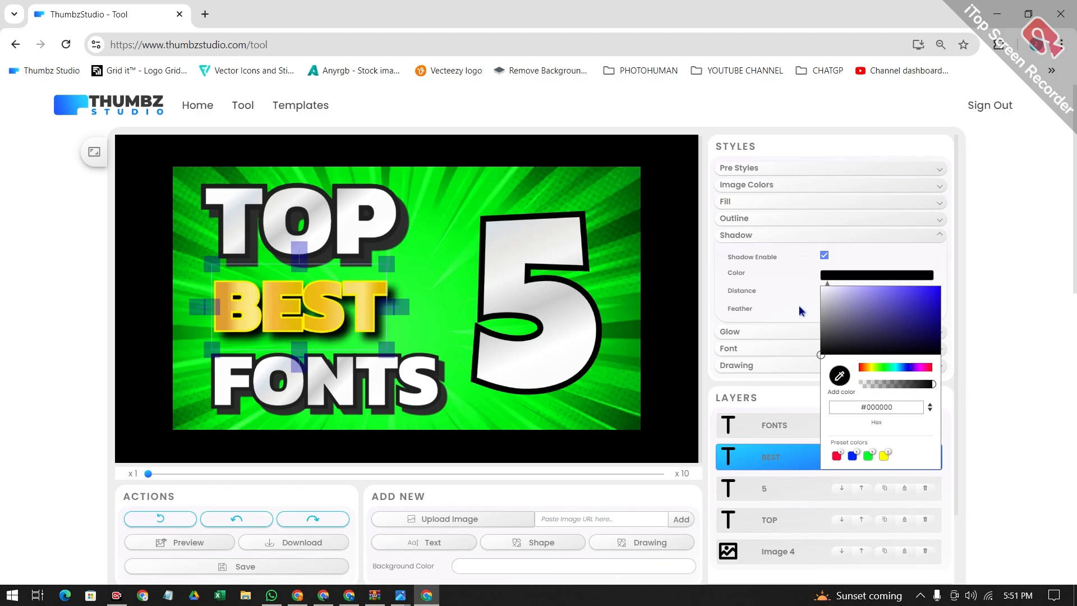
pyautogui.click(785, 280)
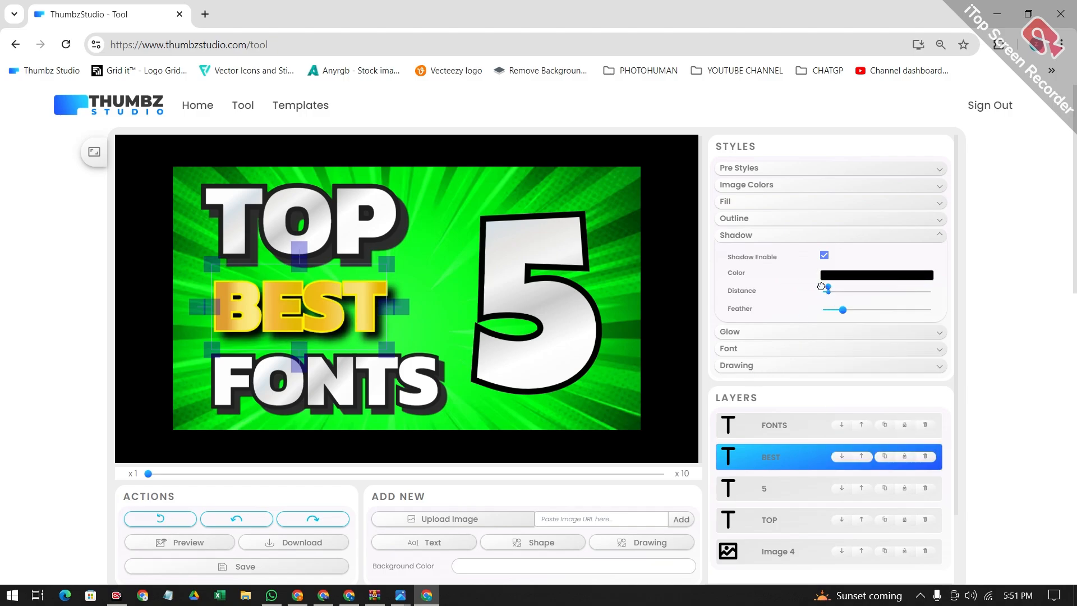
# Step: Reduce the shadow distance of the word BEST so it sits close behind the letters
pyautogui.moveTo(832, 292); pyautogui.dragTo(819, 297)
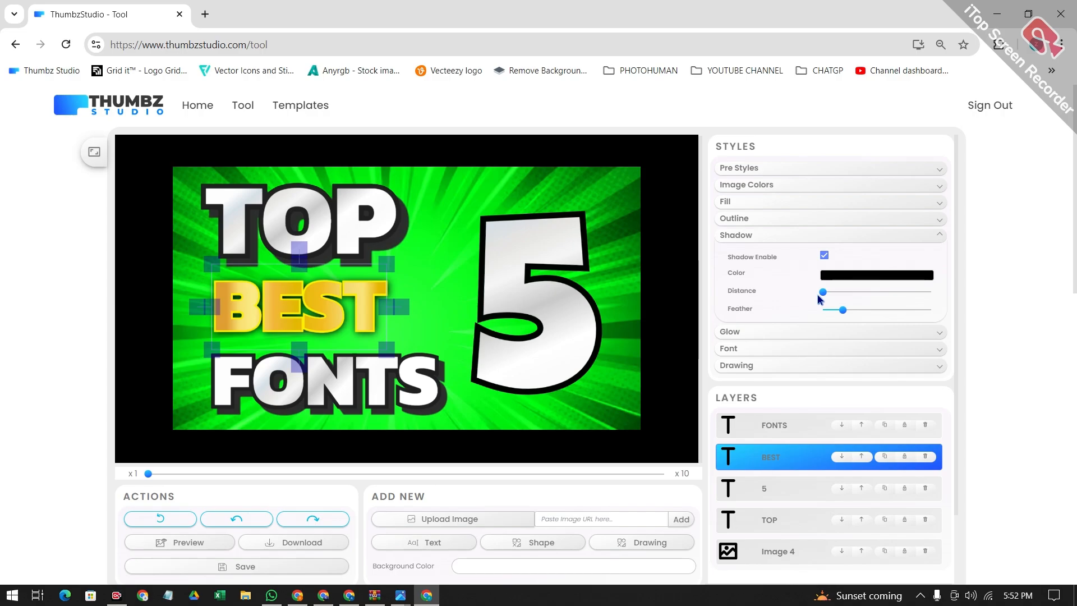
pyautogui.click(828, 294)
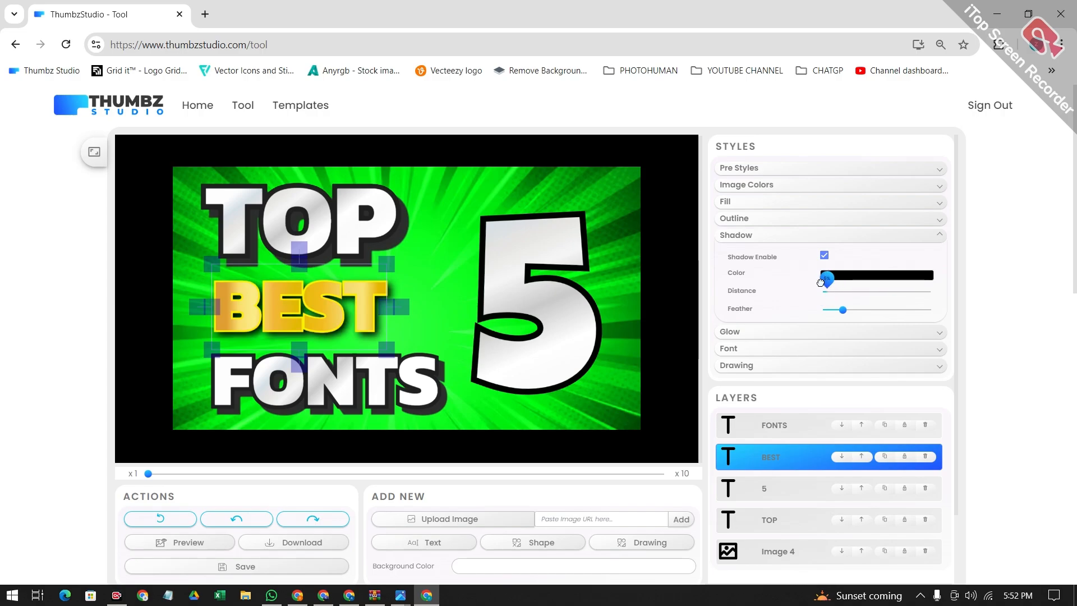
pyautogui.moveTo(831, 294); pyautogui.dragTo(832, 295)
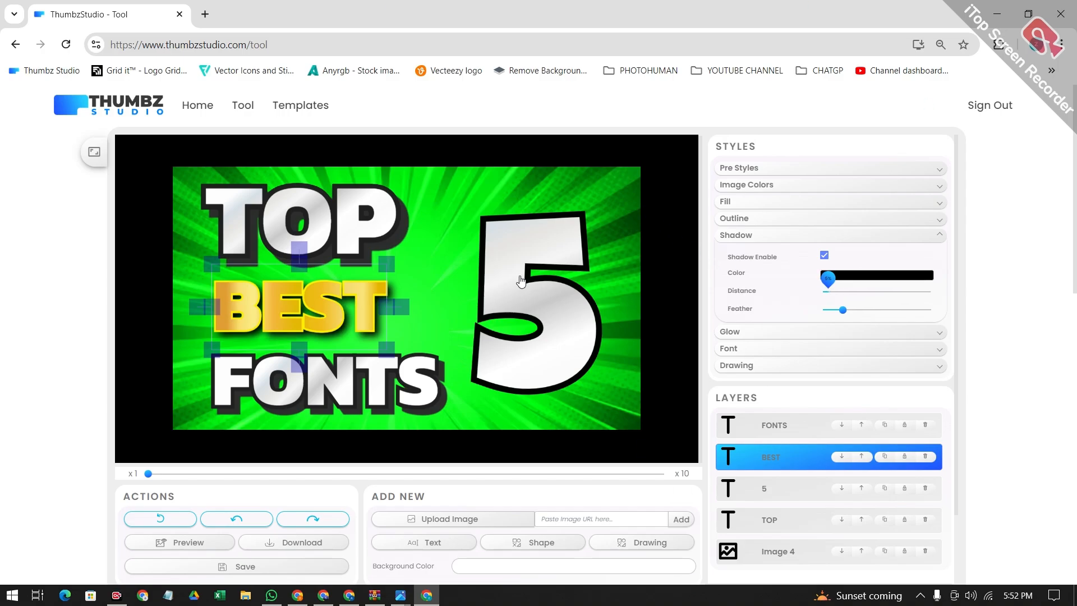
# Step: Replace the number 5 text with 10
pyautogui.click(548, 303)
pyautogui.moveTo(524, 331); pyautogui.dragTo(529, 341)
pyautogui.doubleClick(563, 313)
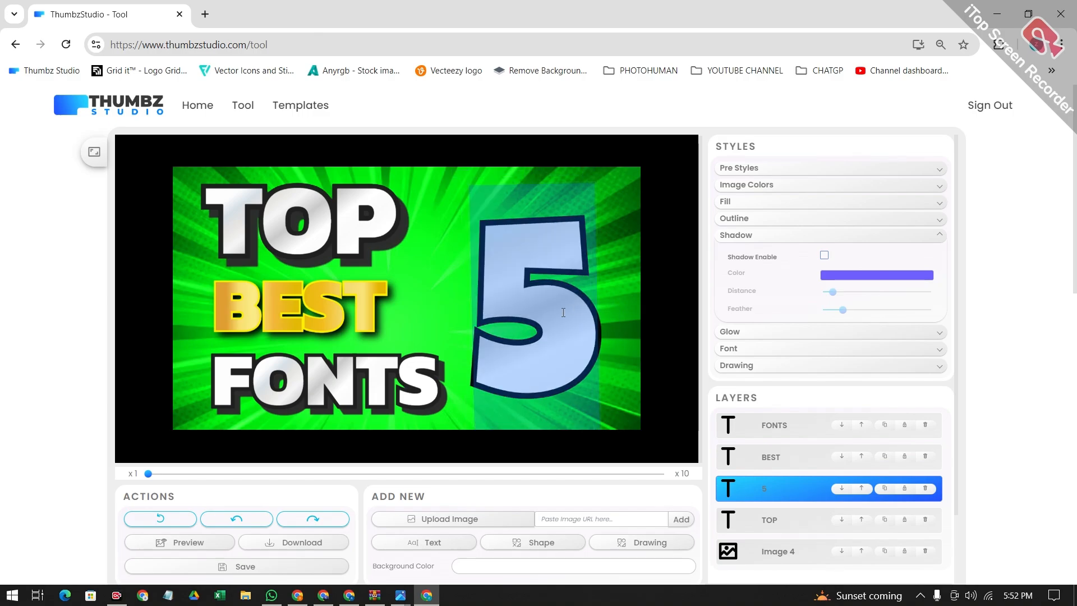
pyautogui.write('10')
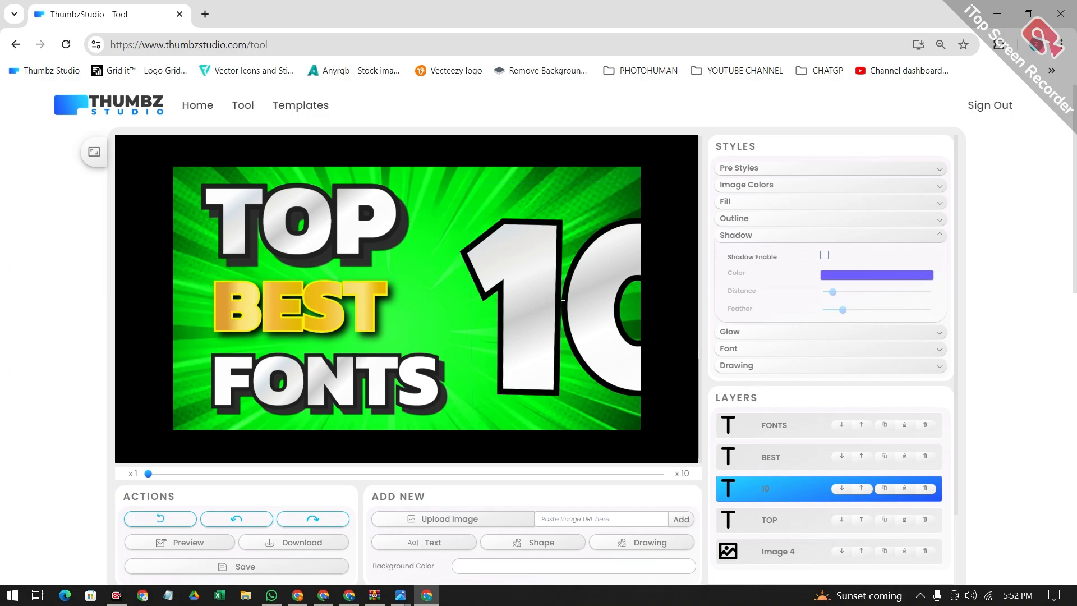
# Step: Scale down the number 10 and position it beside the three words, fully inside the thumbnail
pyautogui.click(453, 230)
pyautogui.moveTo(533, 301); pyautogui.dragTo(477, 297)
pyautogui.moveTo(404, 186); pyautogui.dragTo(461, 235)
pyautogui.moveTo(526, 344); pyautogui.dragTo(491, 311)
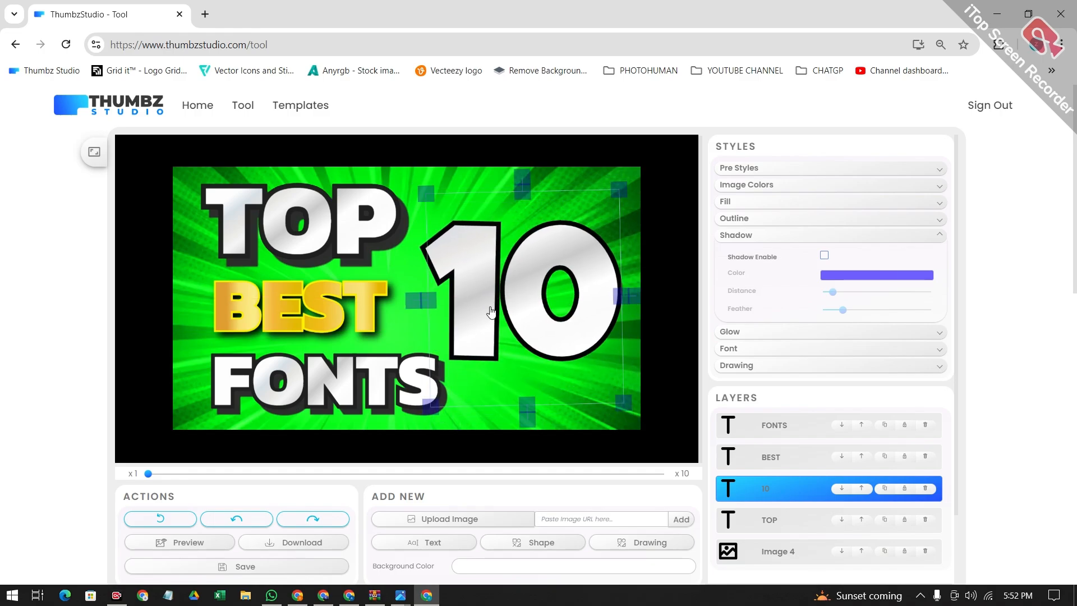
# Step: Apply the silver gradient pre-style with a white outline to the word TOP
pyautogui.click(301, 241)
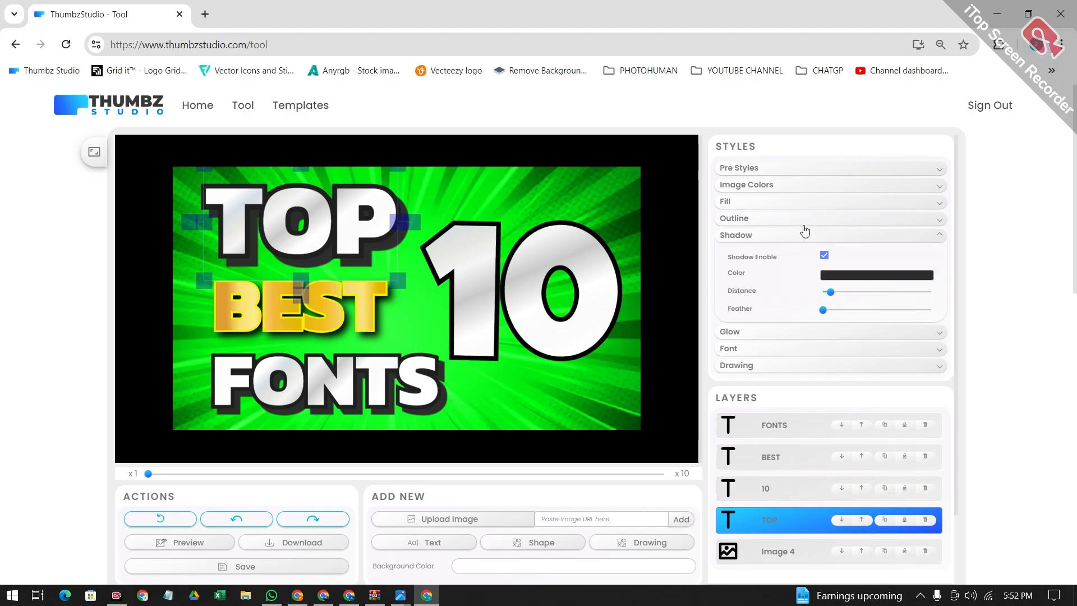
pyautogui.click(759, 169)
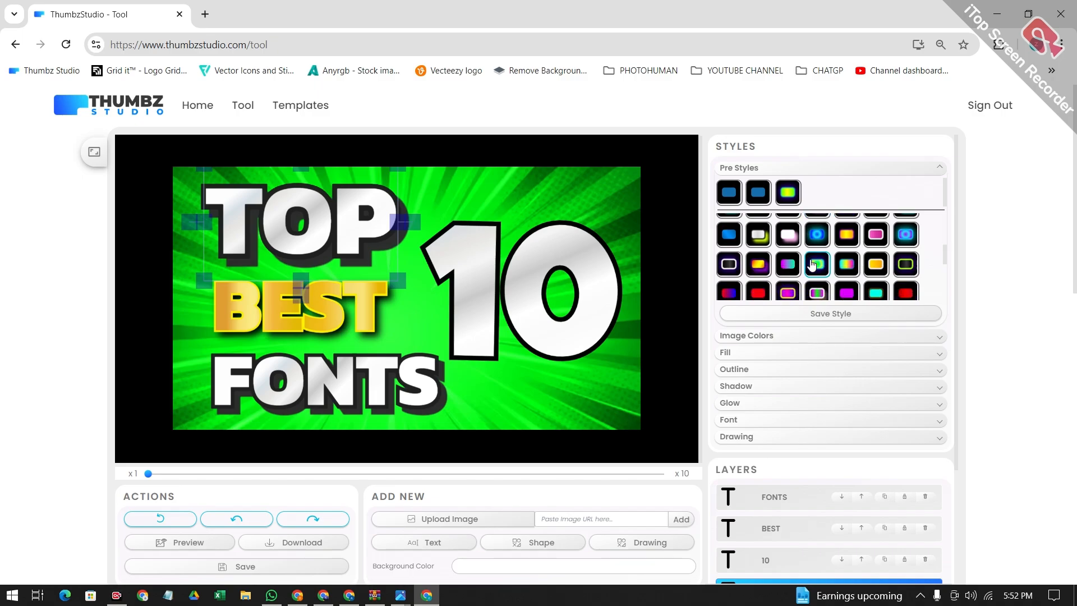
pyautogui.scroll(-1, 815, 273)
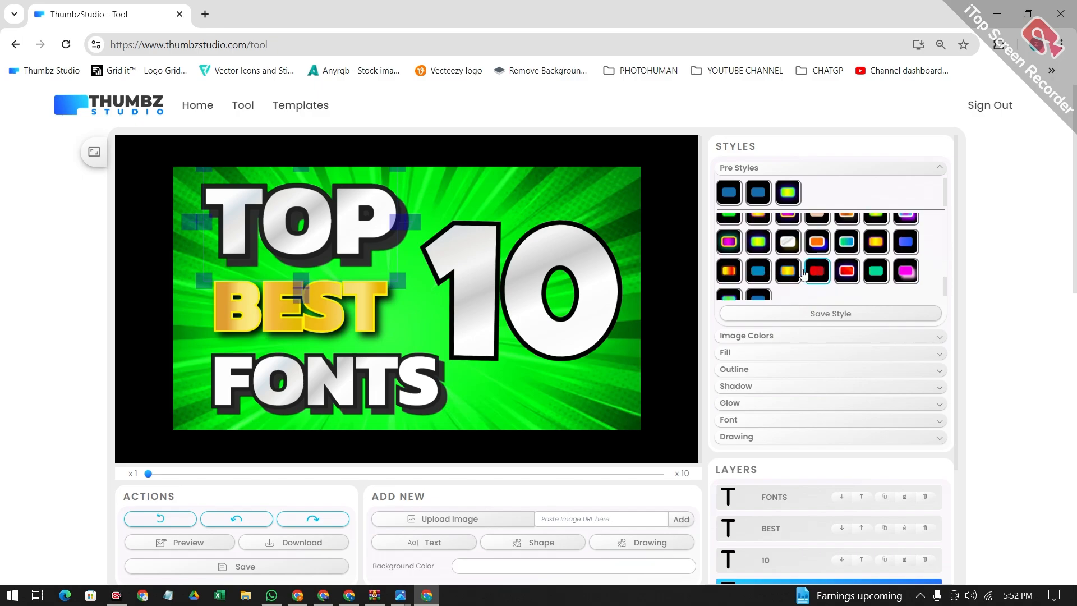
pyautogui.click(787, 241)
# Step: Enable a black shadow on the word TOP and slightly reduce its distance
pyautogui.click(740, 370)
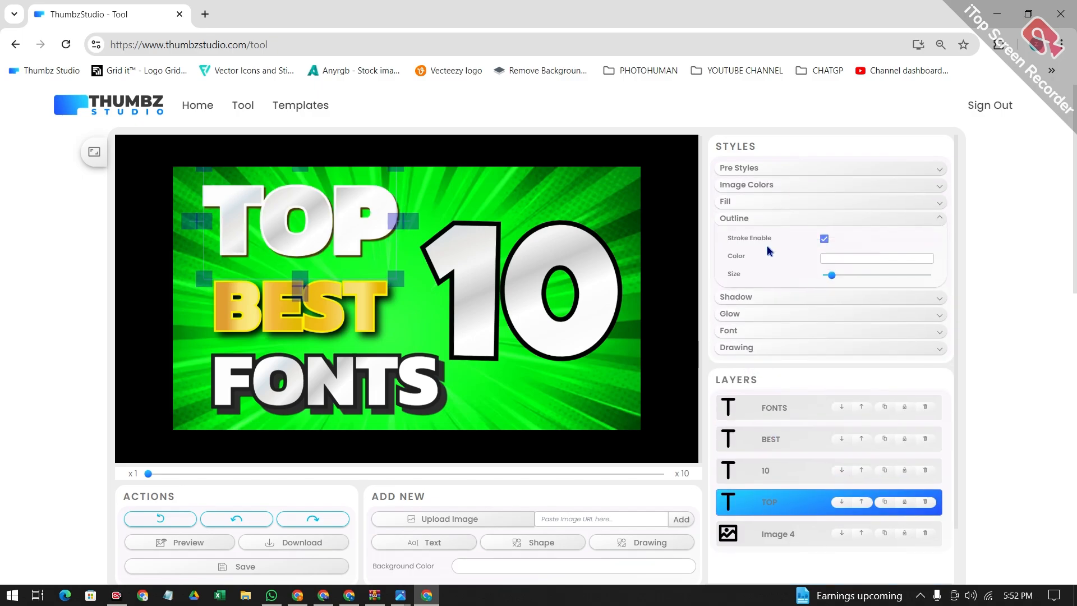
pyautogui.click(745, 297)
pyautogui.click(824, 255)
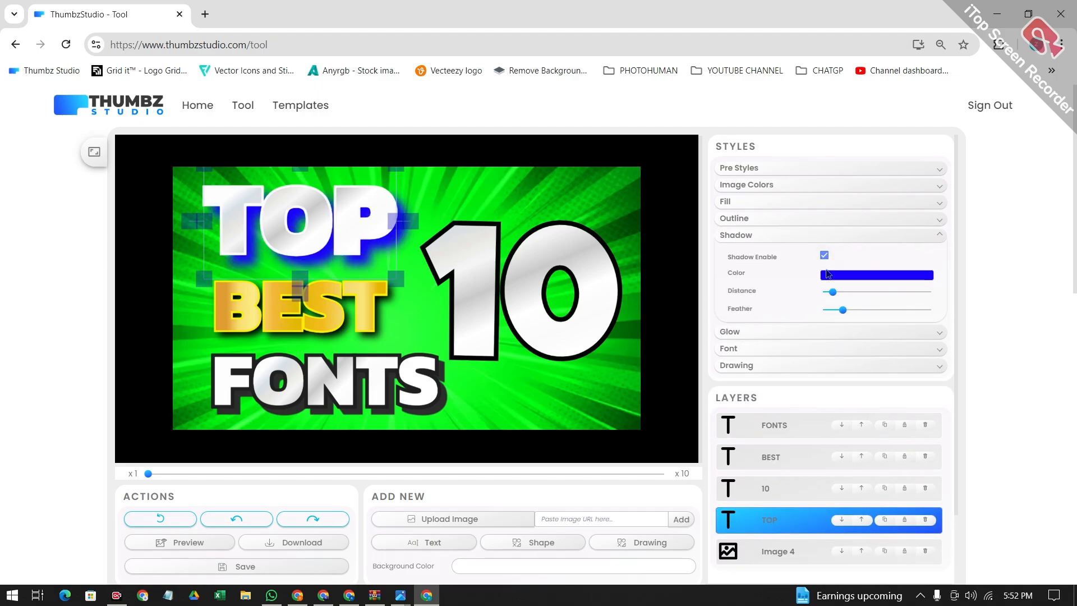
pyautogui.click(827, 274)
pyautogui.moveTo(836, 306); pyautogui.dragTo(814, 377)
pyautogui.click(1021, 310)
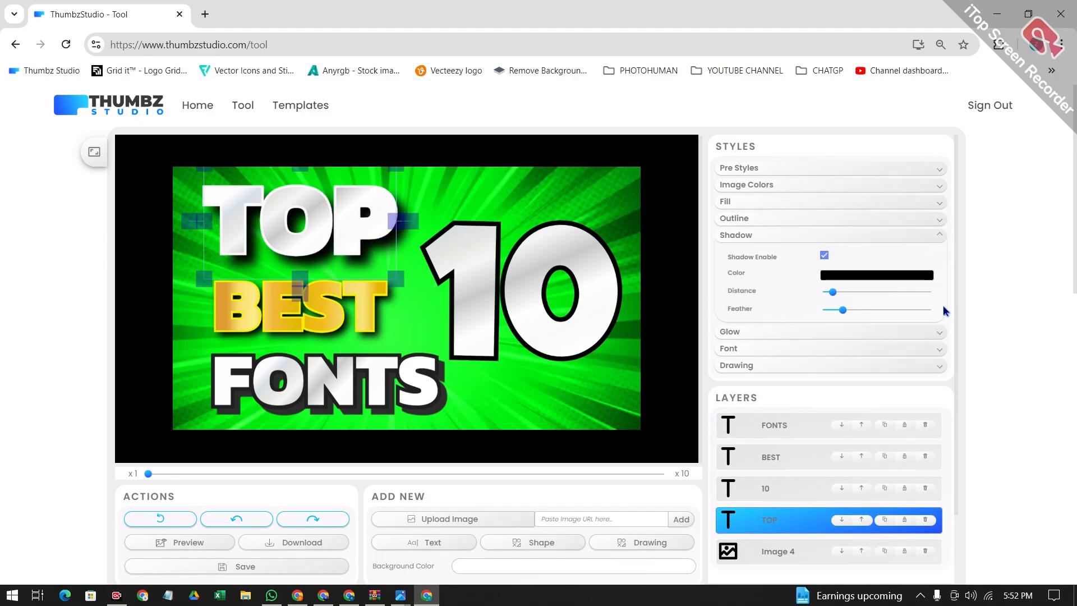
pyautogui.moveTo(833, 292); pyautogui.dragTo(829, 291)
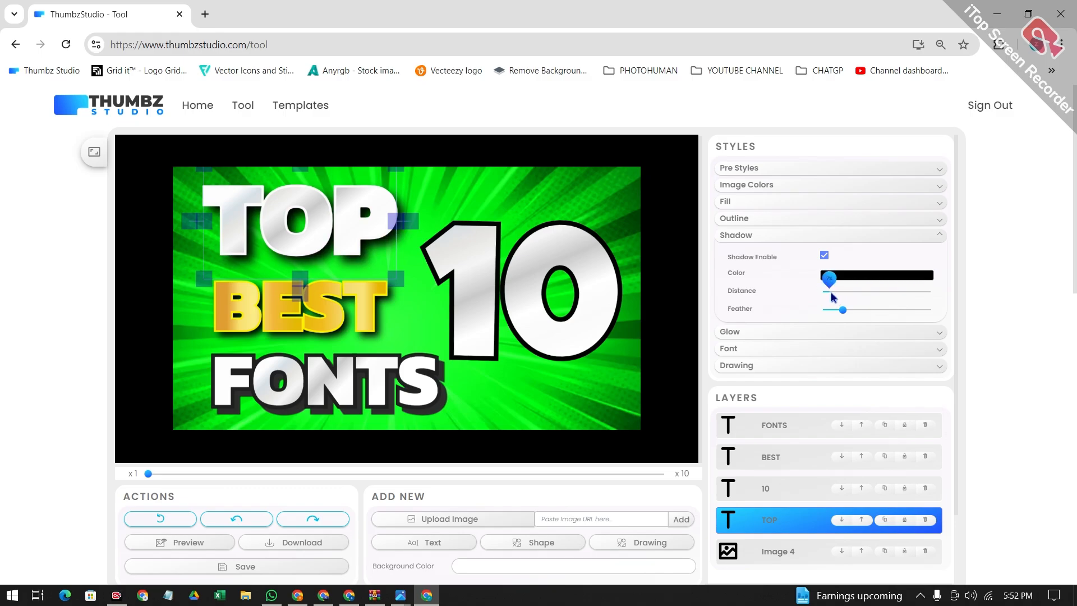
# Step: Set the outline color of the word TOP to black and copy its styles onto the word FONTS
pyautogui.click(771, 221)
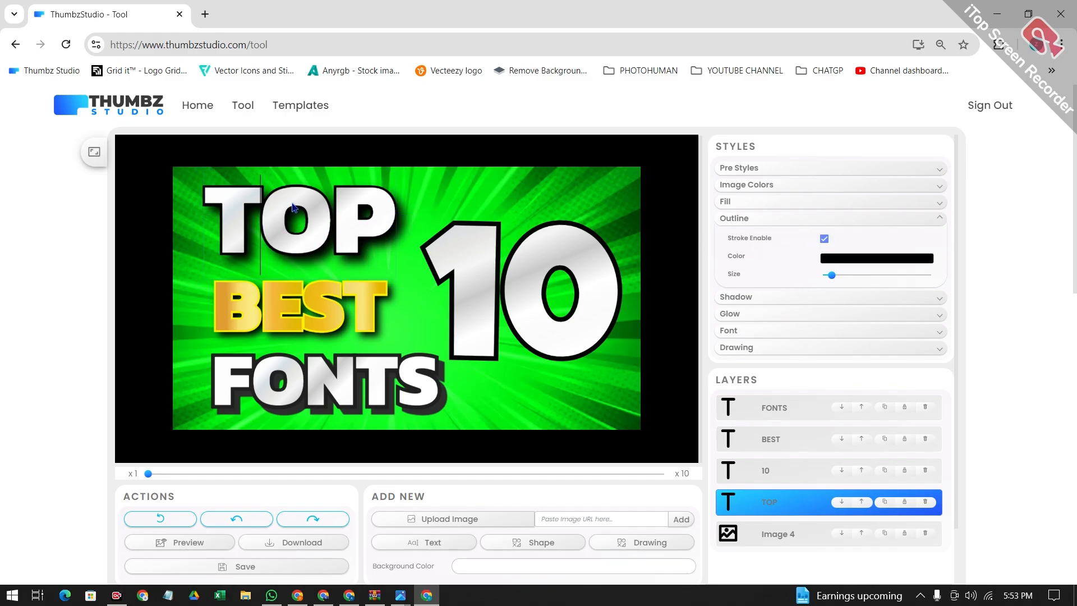
pyautogui.rightClick(296, 204)
pyautogui.click(297, 322)
pyautogui.rightClick(308, 410)
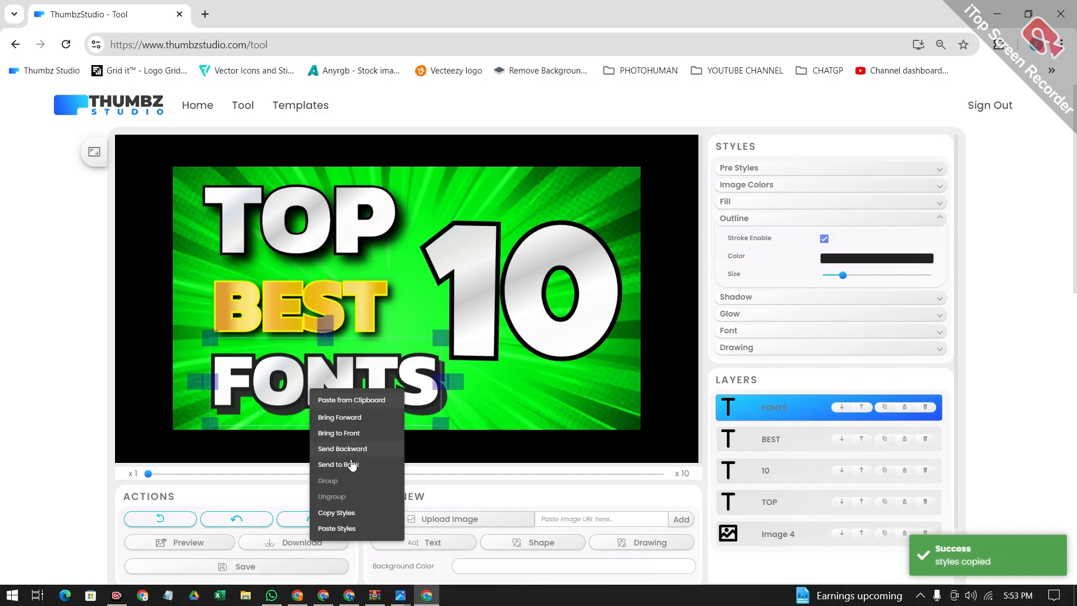
pyautogui.click(344, 528)
# Step: Change the outline color of the word BEST to black
pyautogui.click(352, 301)
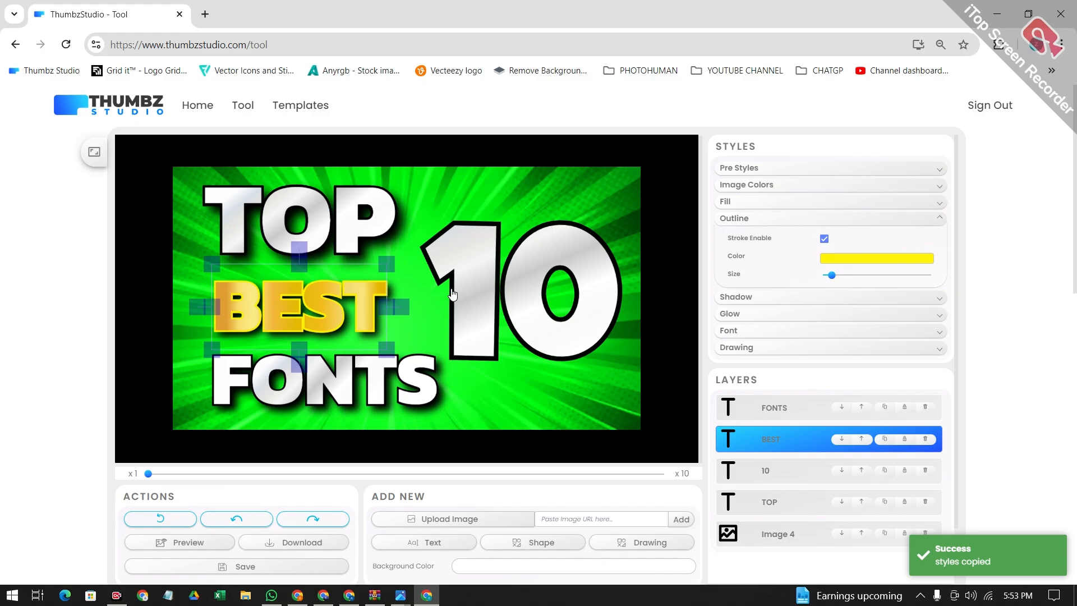
pyautogui.click(824, 239)
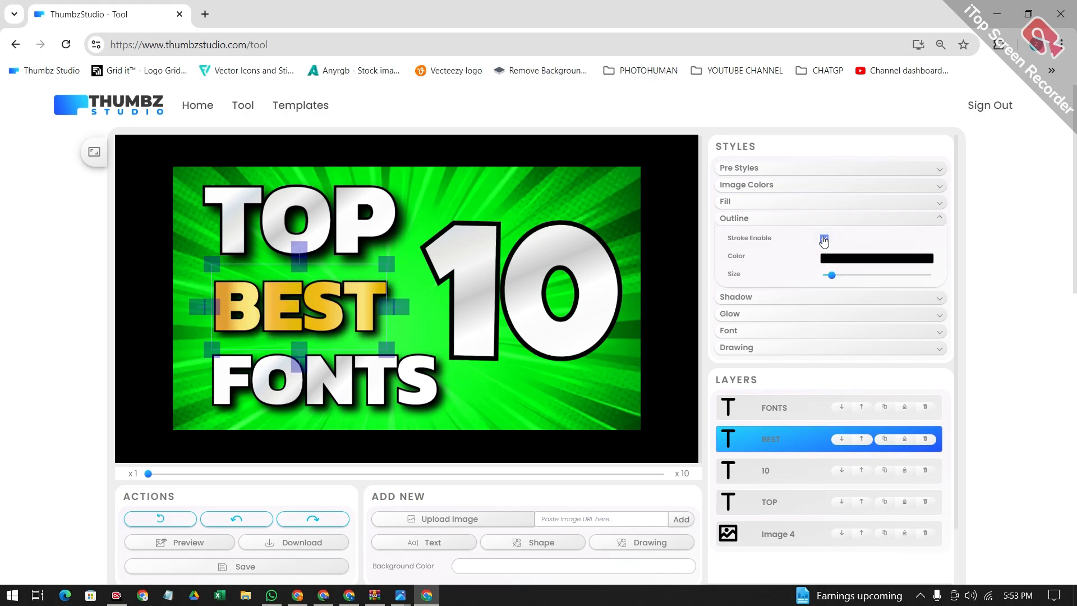
# Step: Move the word TOP down closer to BEST, aligning their starting edges
pyautogui.click(281, 199)
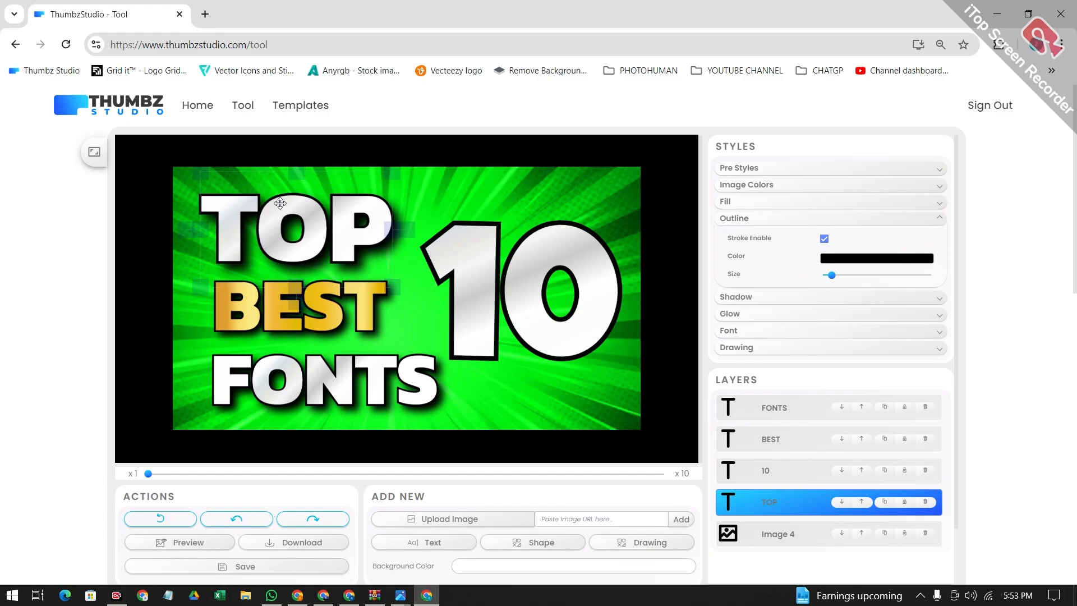
pyautogui.moveTo(281, 199); pyautogui.dragTo(291, 207)
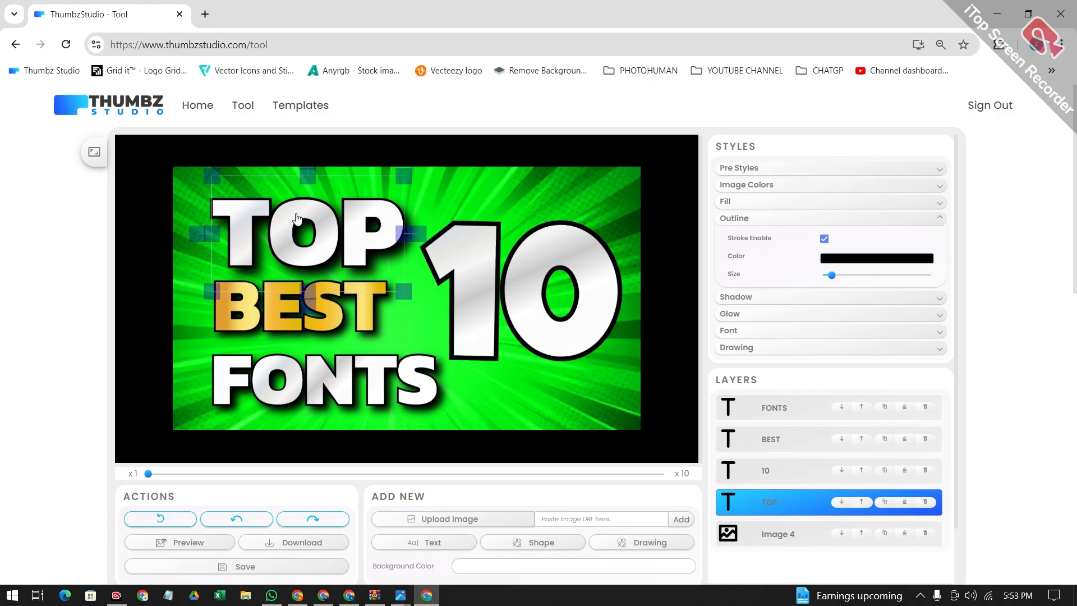
# Step: Enable the brightness adjustment on the green background image and lower it to darken the background
pyautogui.click(501, 192)
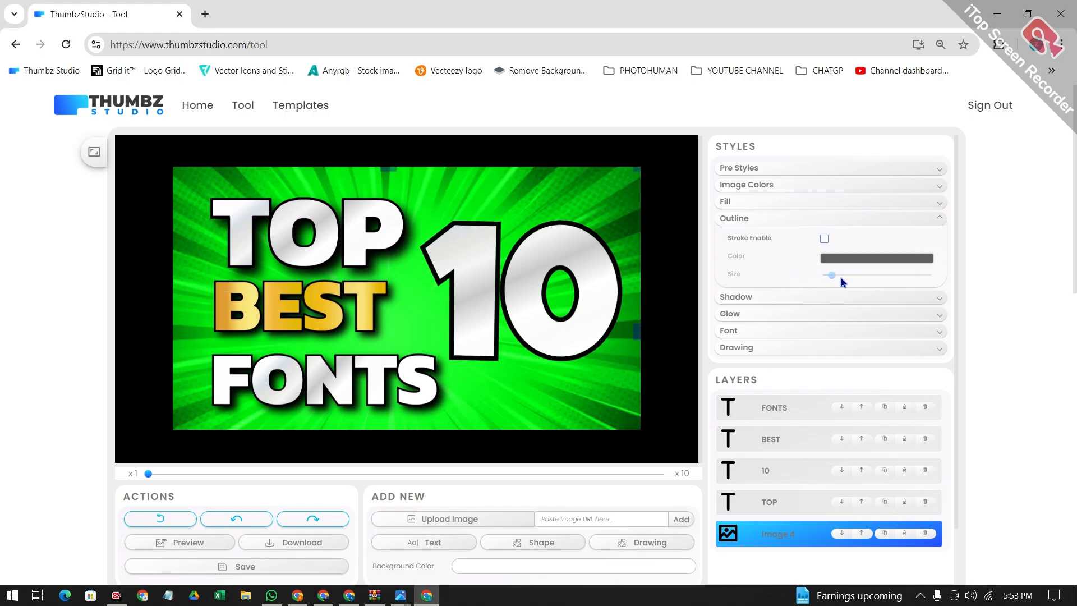
pyautogui.click(728, 184)
pyautogui.scroll(2, 756, 326)
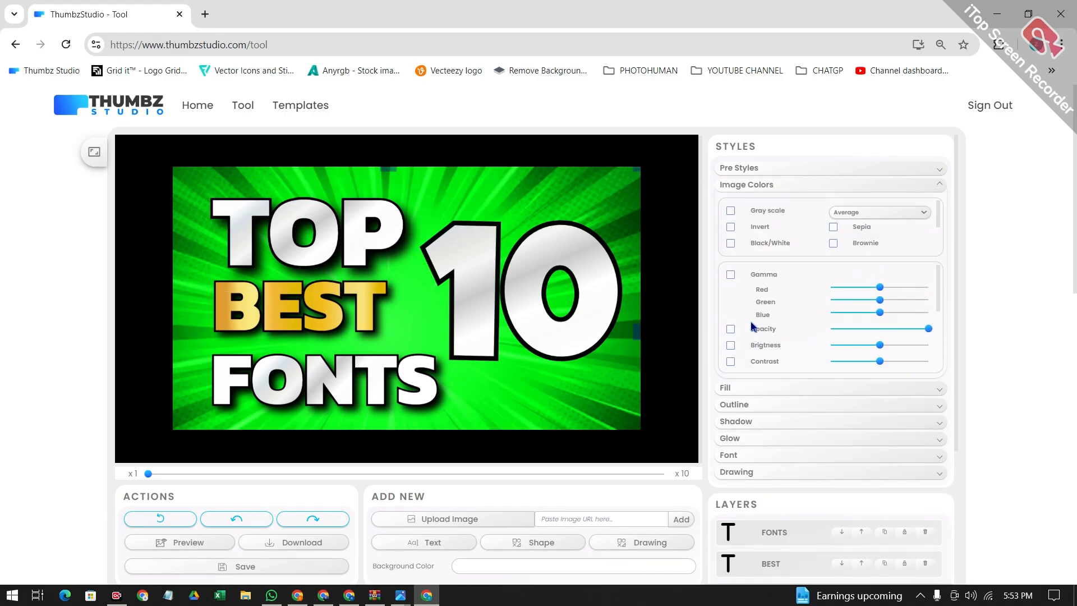
pyautogui.click(730, 346)
pyautogui.moveTo(876, 348); pyautogui.dragTo(869, 350)
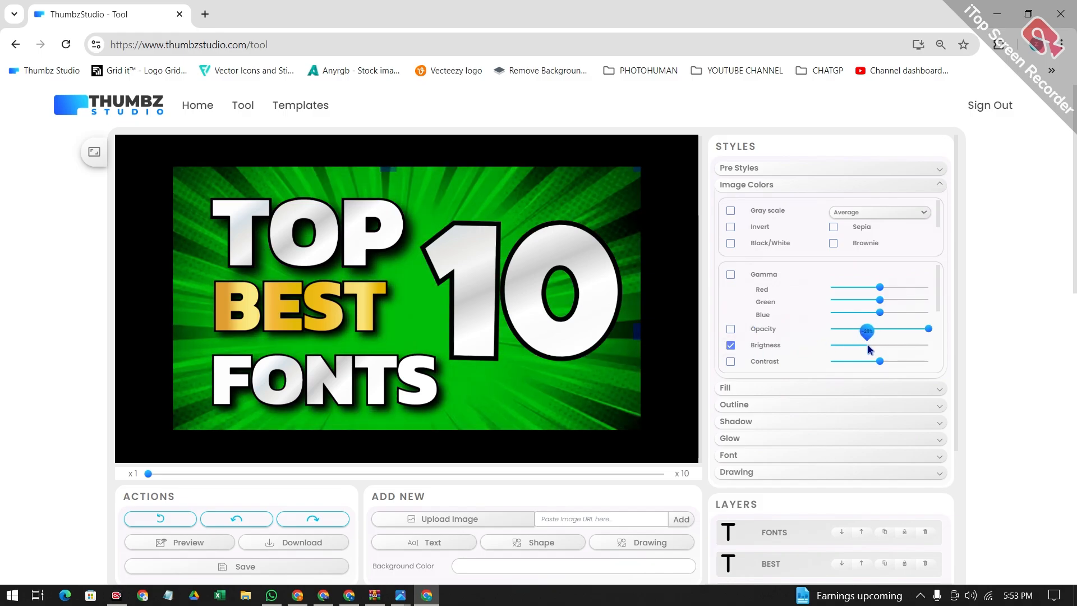
pyautogui.click(545, 270)
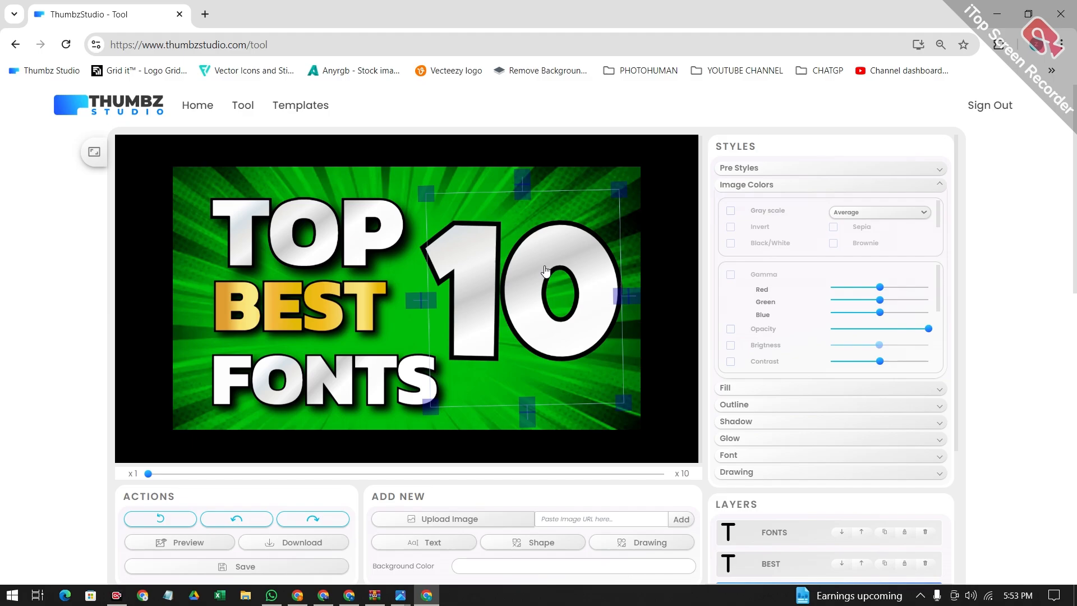
pyautogui.click(584, 186)
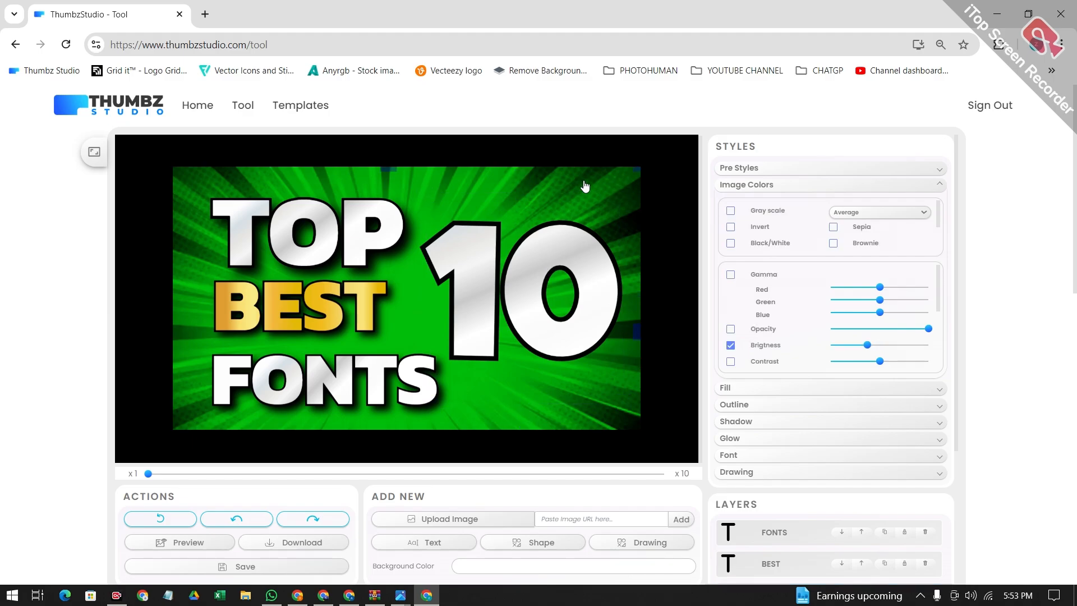
# Step: Upload the orange light flare image from the Downloads folder, enlarge it and place it over the thumbnail's upper-right corner
pyautogui.click(443, 519)
pyautogui.click(149, 210)
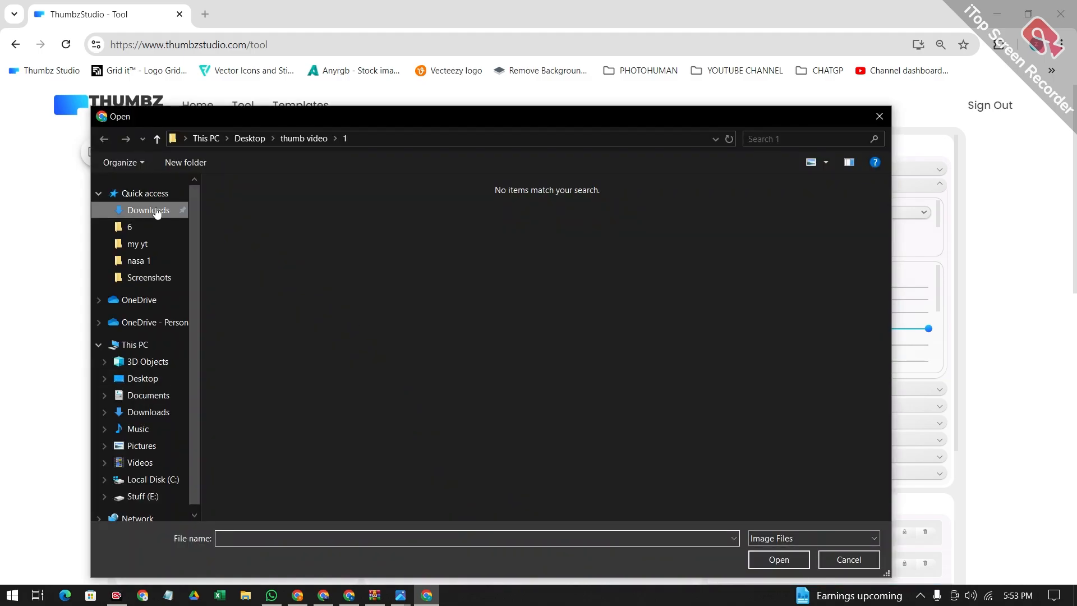
pyautogui.doubleClick(619, 334)
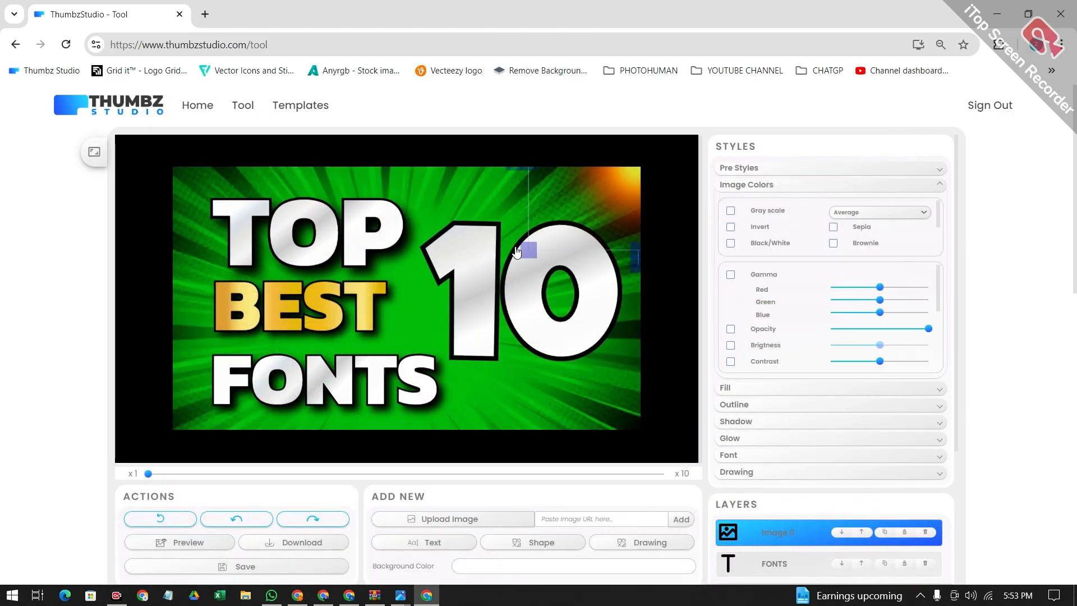
pyautogui.moveTo(521, 247); pyautogui.dragTo(408, 368)
pyautogui.moveTo(564, 227); pyautogui.dragTo(642, 158)
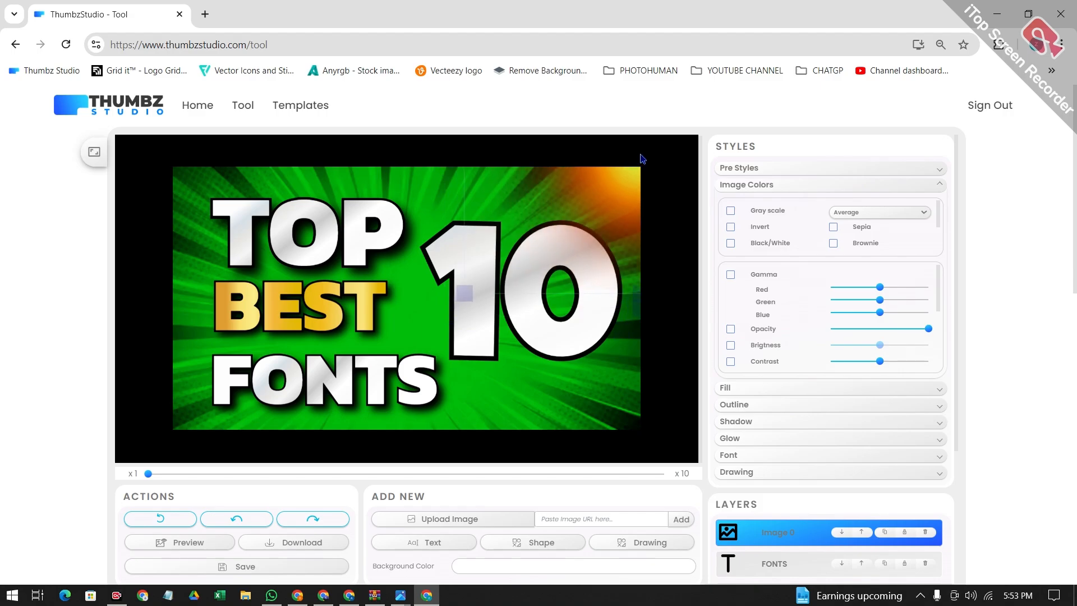
# Step: Try shifting the hue of the orange flare image toward blue
pyautogui.scroll(-2, 725, 336)
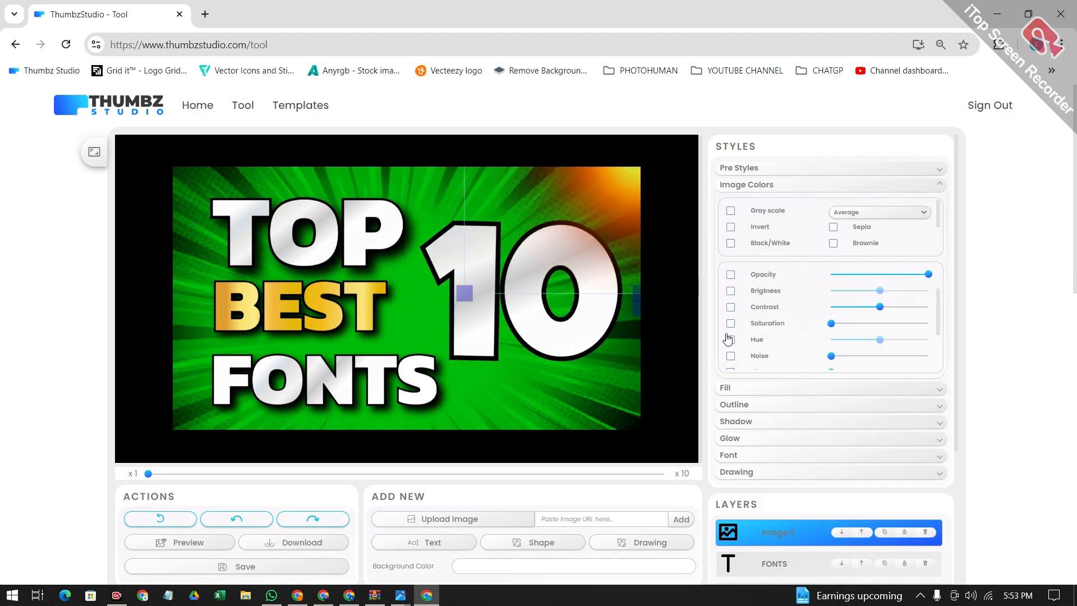
pyautogui.click(730, 324)
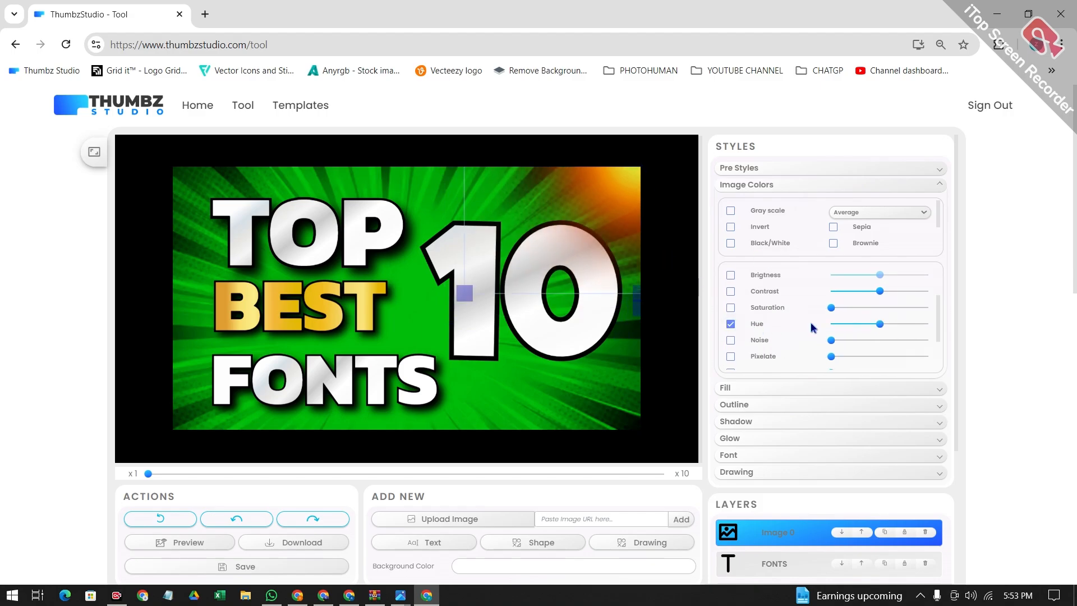
pyautogui.moveTo(879, 324); pyautogui.dragTo(929, 324)
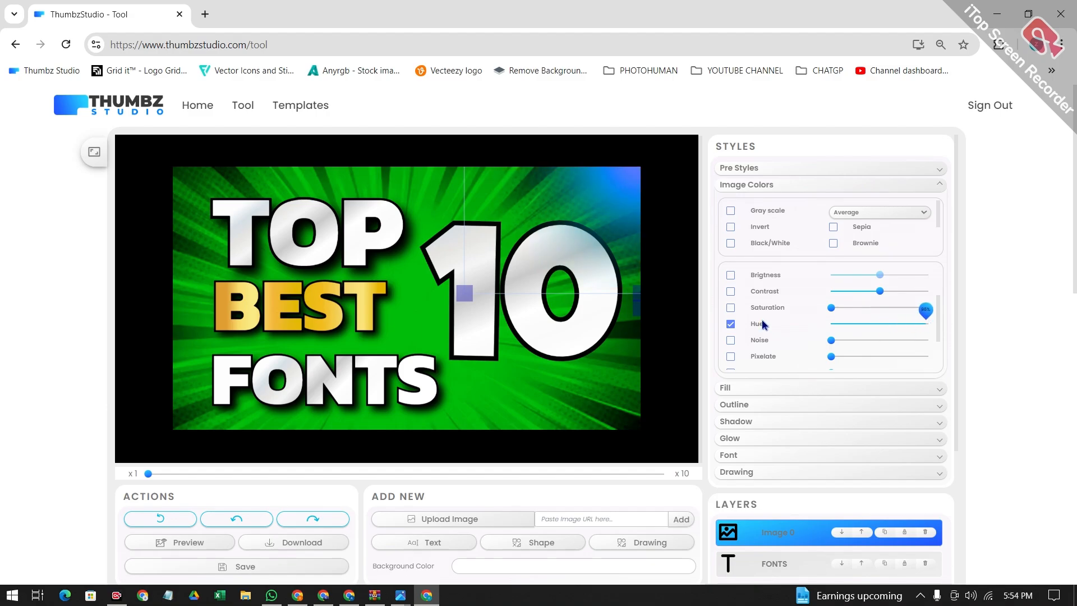
pyautogui.click(731, 324)
# Step: Enable a black shadow on the orange flare image and raise its feather to about the middle of the range
pyautogui.scroll(-1, 777, 335)
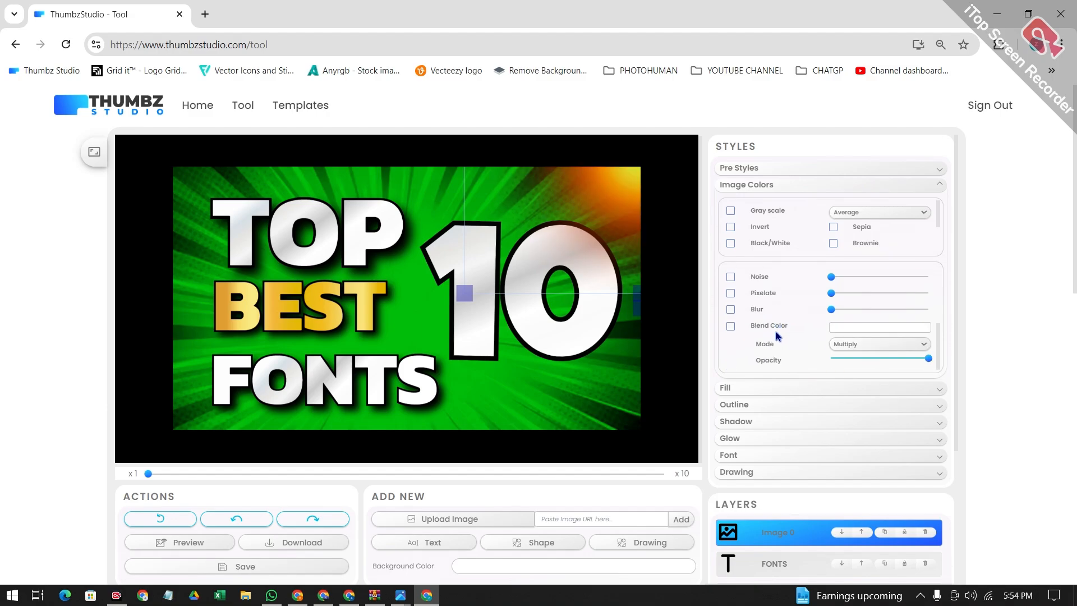
pyautogui.click(730, 423)
pyautogui.click(825, 255)
pyautogui.click(823, 275)
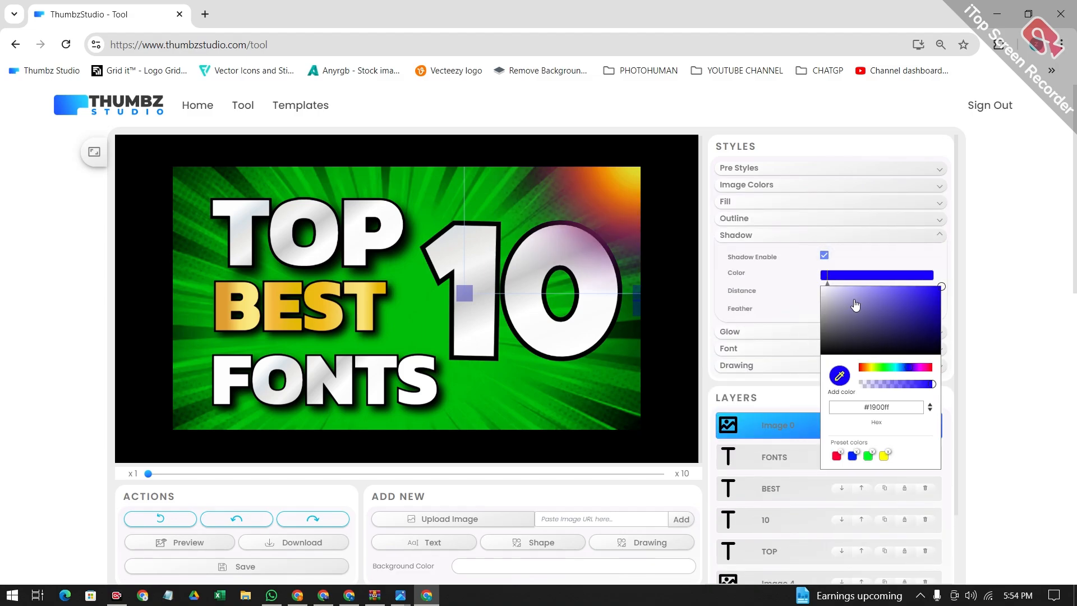
pyautogui.click(993, 364)
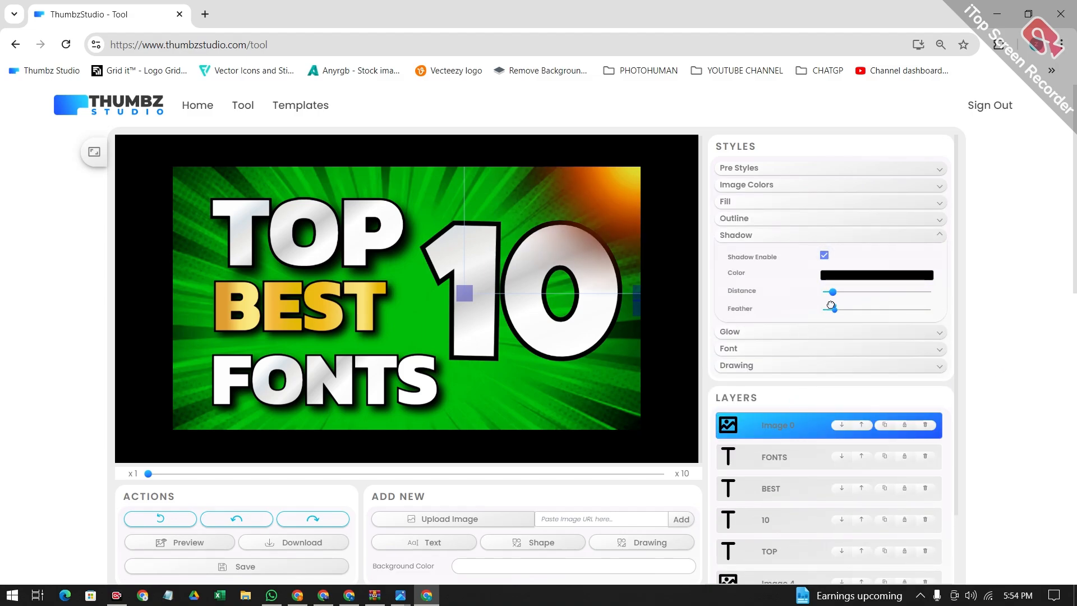
pyautogui.moveTo(830, 306); pyautogui.dragTo(882, 307)
# Step: Move the 10 text layer to the front, above the orange flare image
pyautogui.click(470, 346)
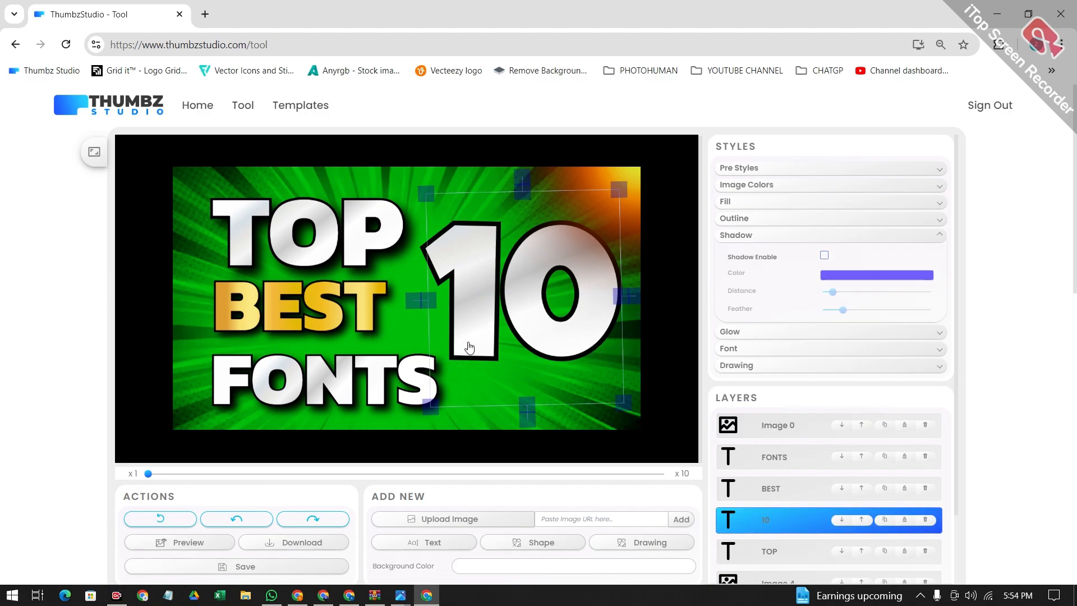
pyautogui.moveTo(742, 519); pyautogui.dragTo(739, 400)
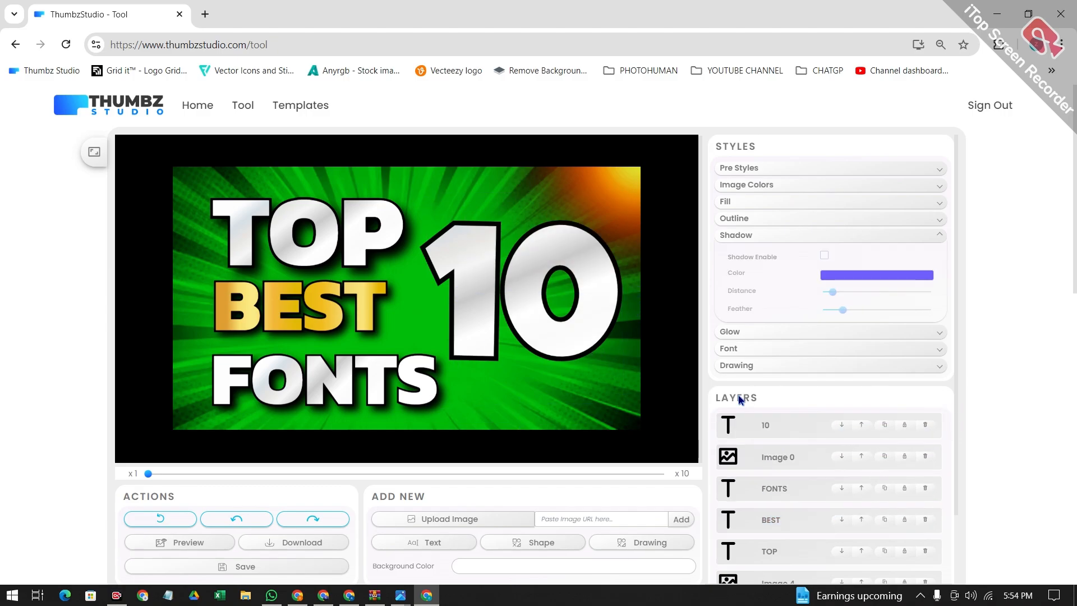
pyautogui.click(502, 339)
pyautogui.click(283, 247)
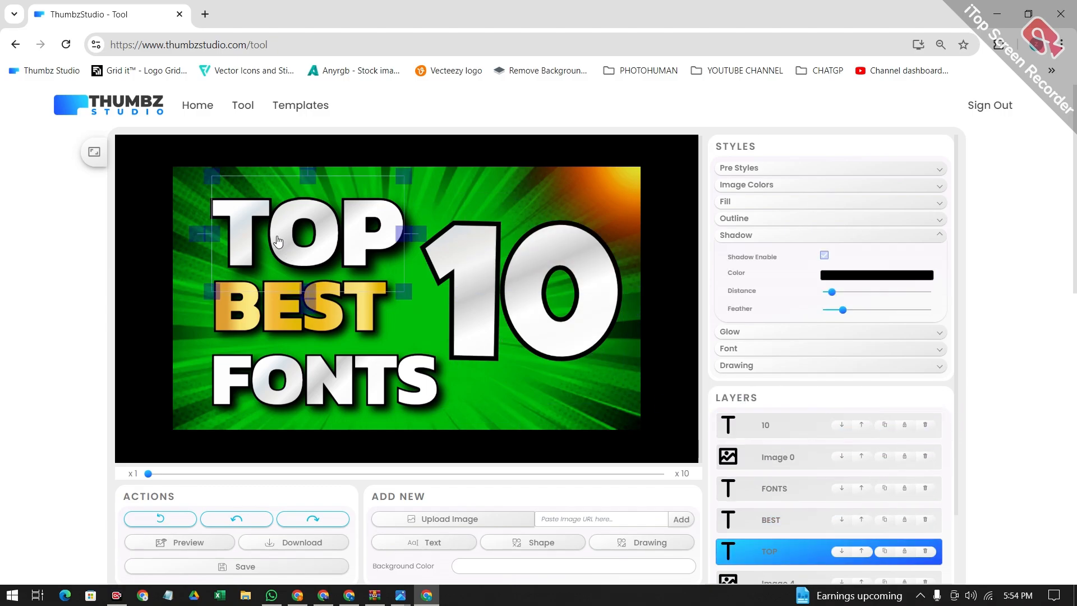
pyautogui.click(511, 266)
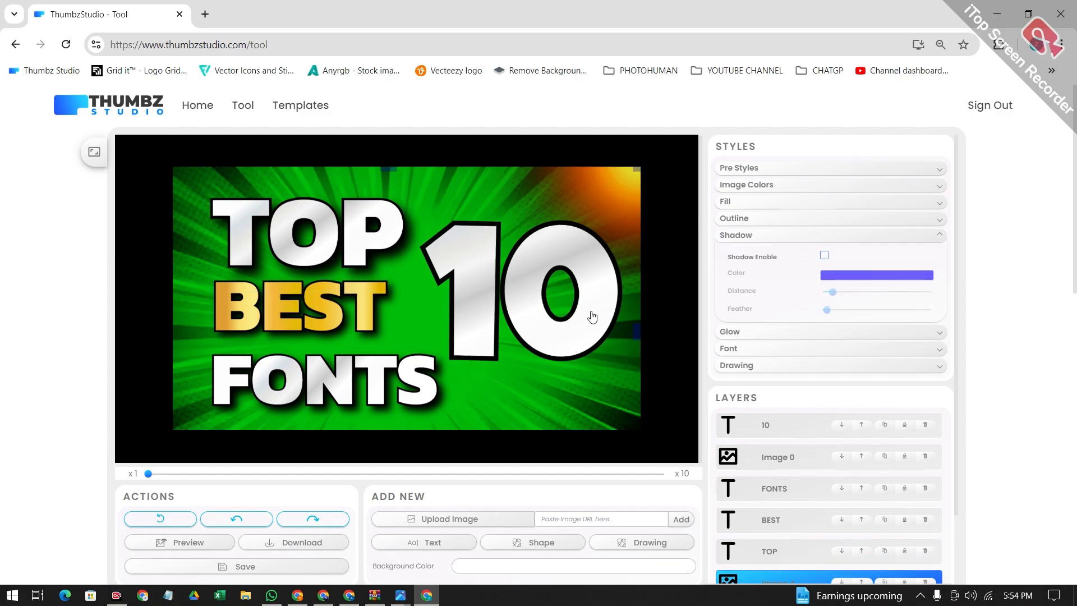
pyautogui.click(574, 313)
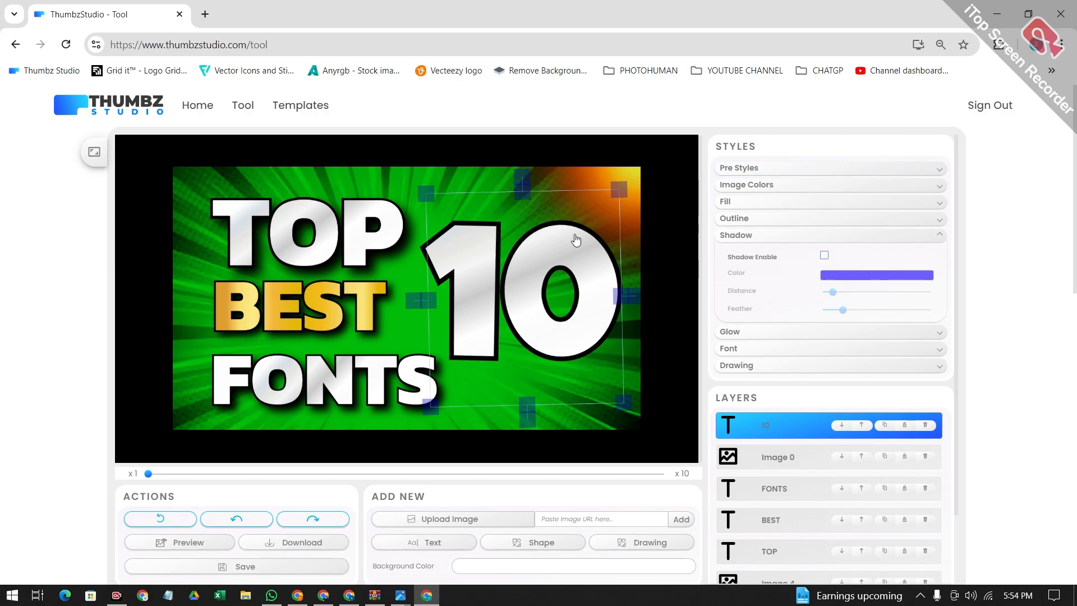
# Step: Enlarge the orange flare further and reposition it so it glows from the thumbnail's upper-right corner behind the 10
pyautogui.moveTo(600, 178); pyautogui.dragTo(565, 222)
pyautogui.moveTo(436, 336); pyautogui.dragTo(345, 408)
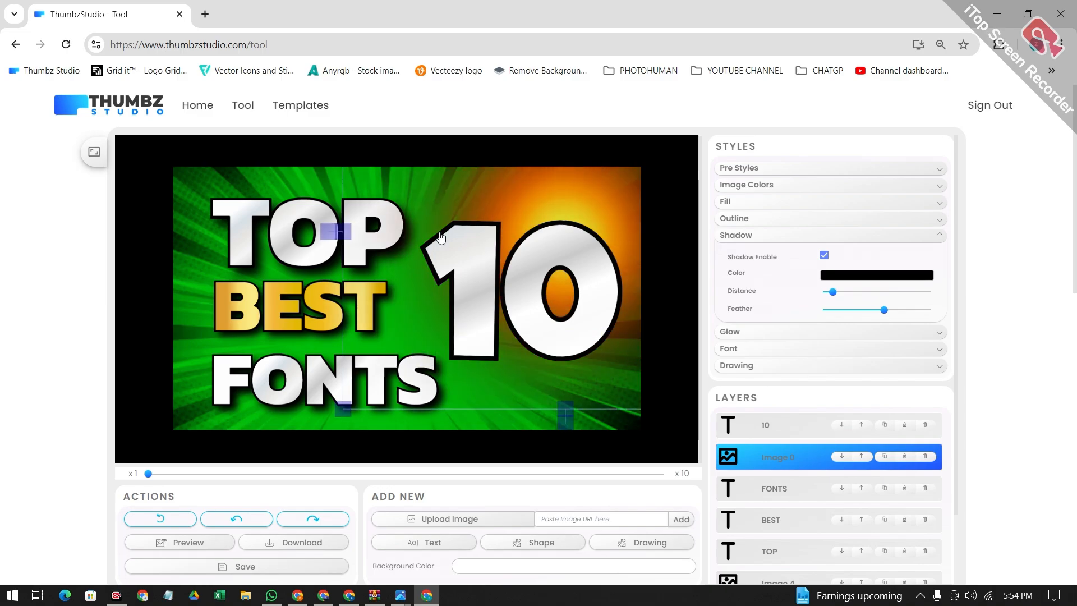
pyautogui.moveTo(441, 236); pyautogui.dragTo(481, 191)
pyautogui.moveTo(553, 132); pyautogui.dragTo(583, 118)
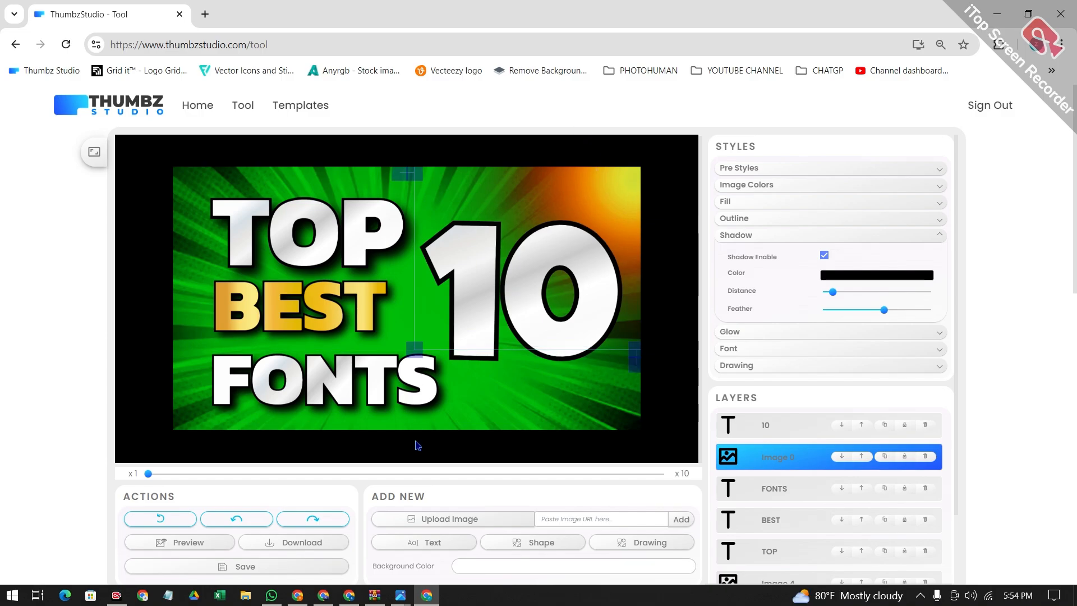
pyautogui.click(309, 259)
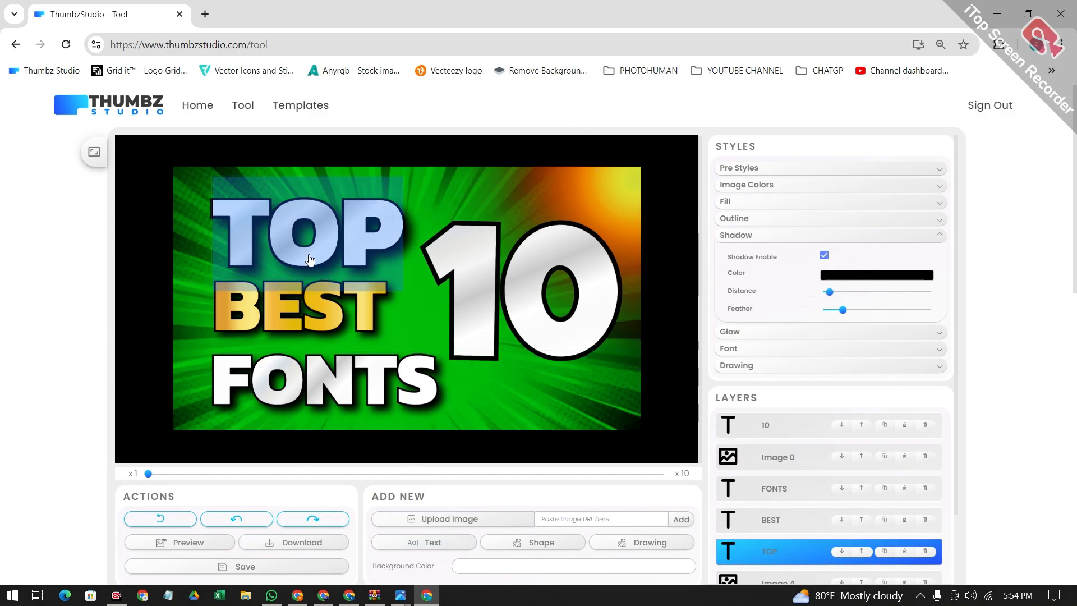
pyautogui.click(312, 308)
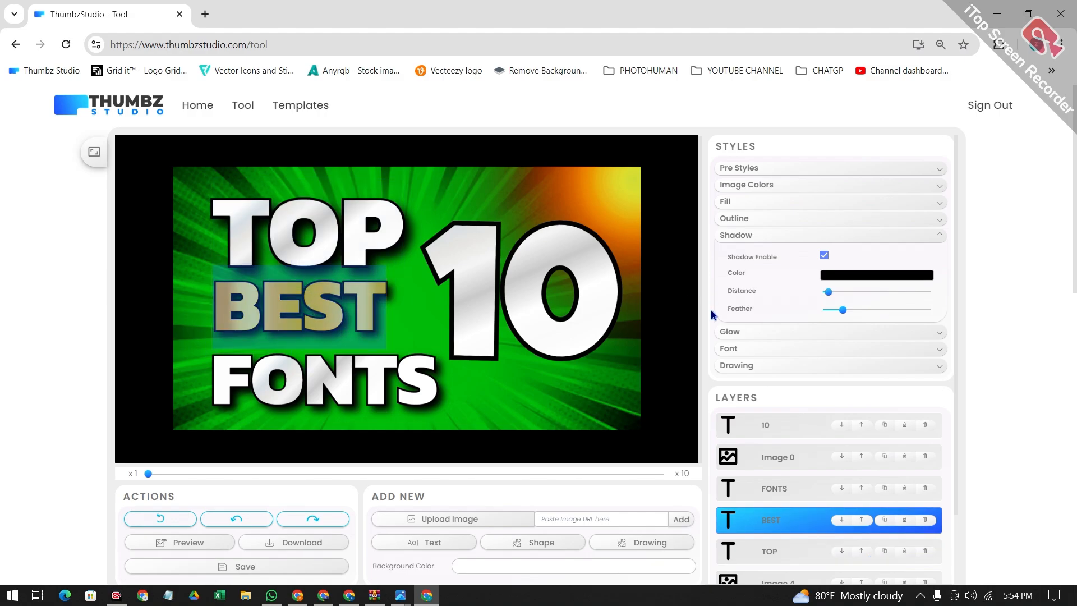
pyautogui.click(561, 382)
pyautogui.click(467, 419)
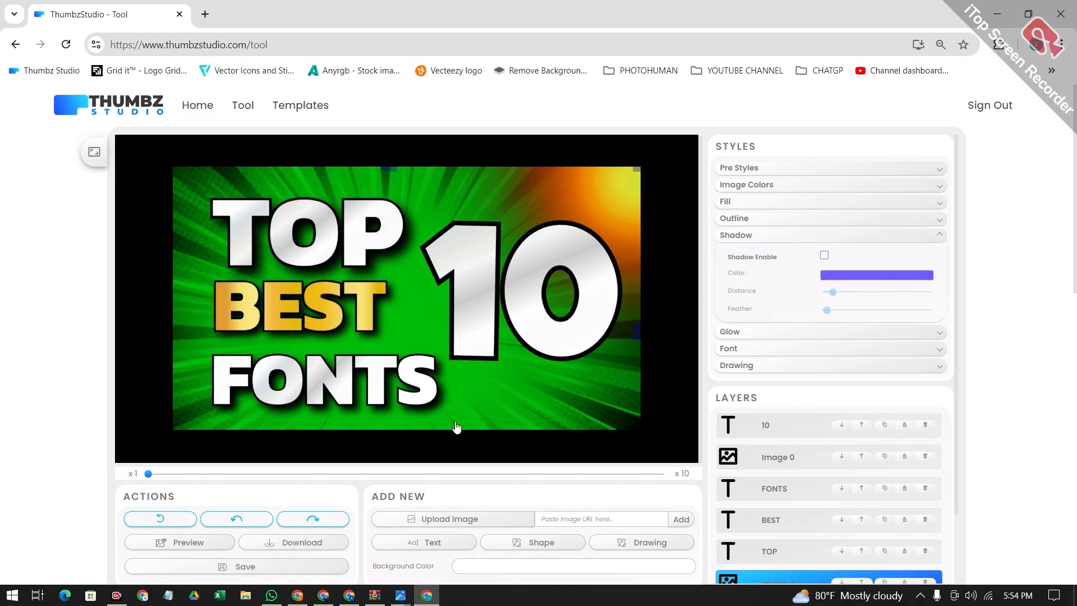